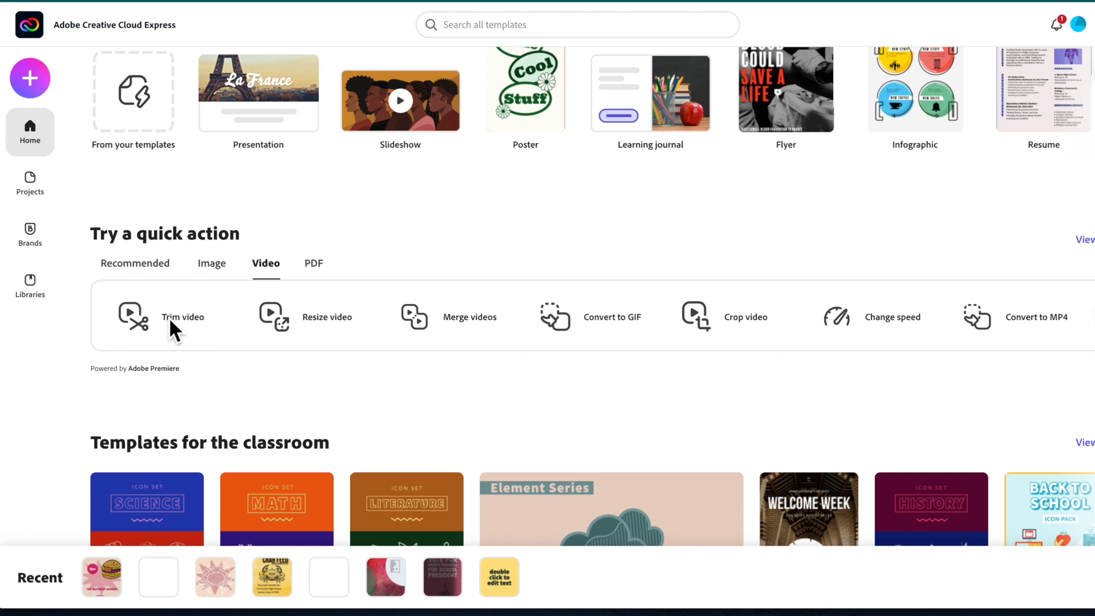
Step: Load MVI_0108.MP4 into the Trim video quick action and trim it to run from 00:00.80 to 00:02.59
click(165, 321)
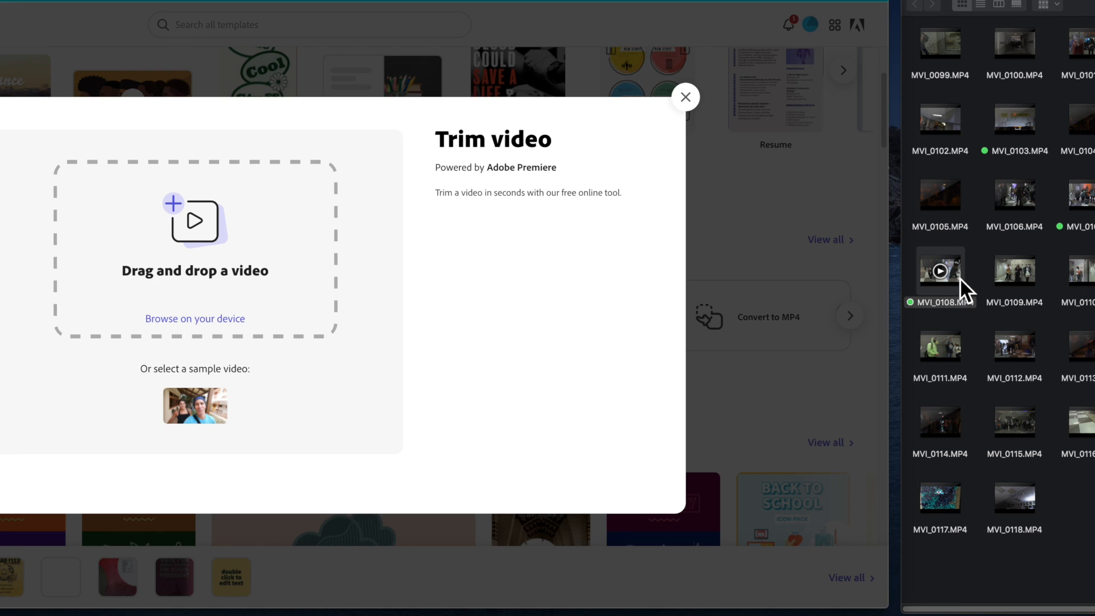
drag(960, 279, 244, 277)
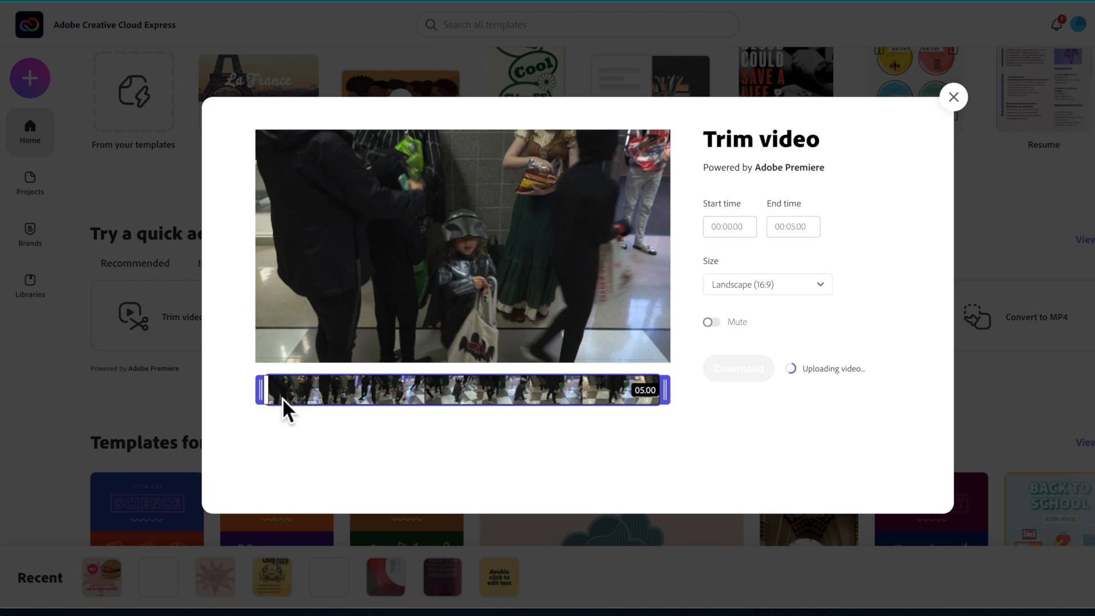
drag(261, 390, 315, 398)
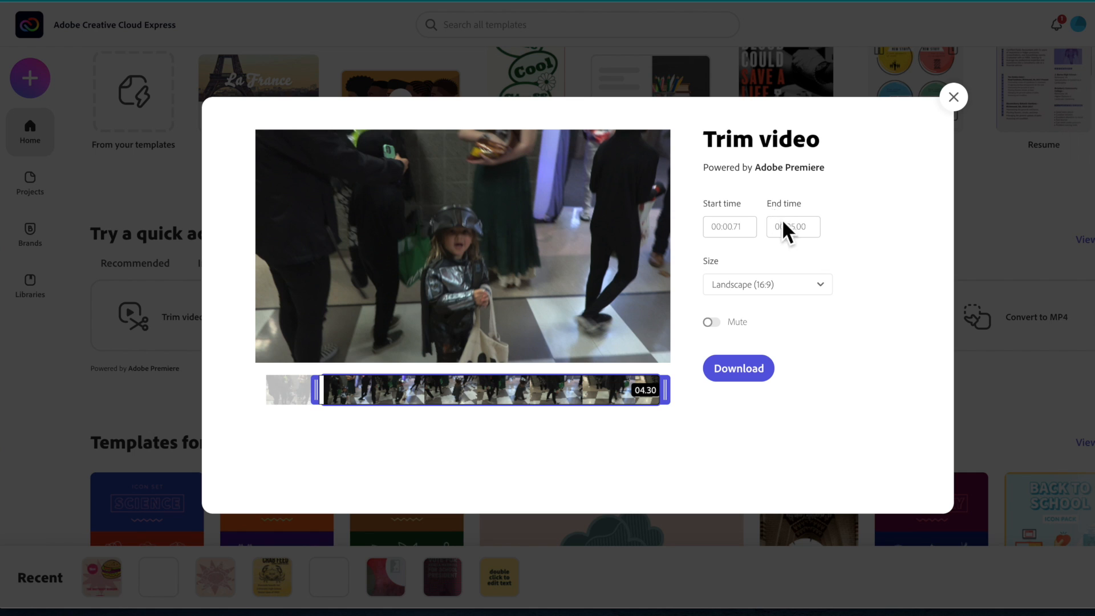
drag(664, 390, 314, 394)
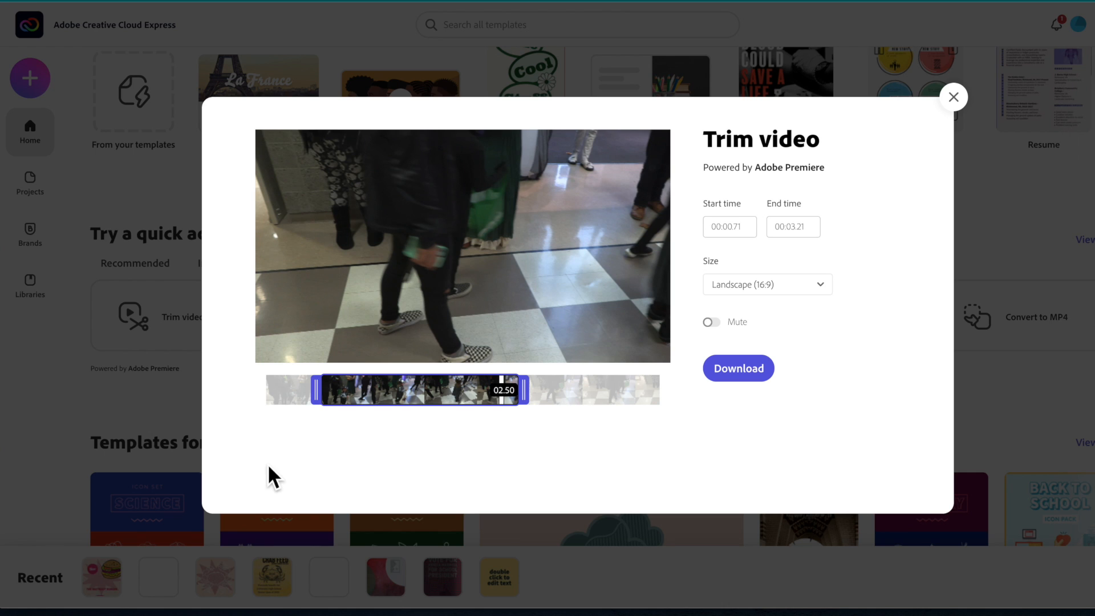
drag(505, 402, 475, 400)
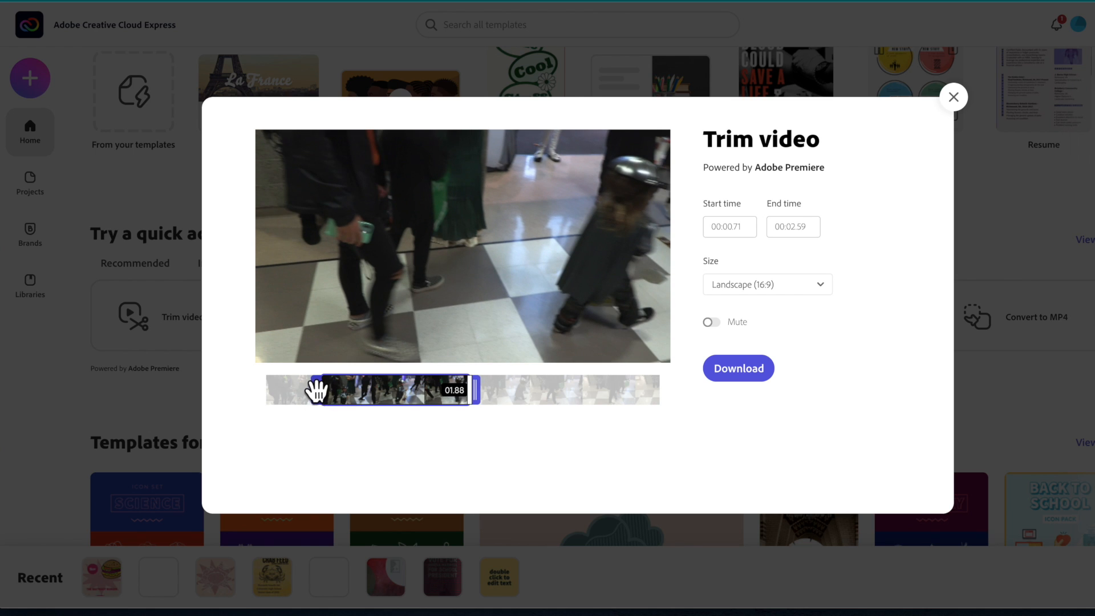
mouse_move(317, 394)
mouse_down()
mouse_move(328, 393)
mouse_move(291, 392)
mouse_move(344, 394)
mouse_move(323, 398)
mouse_up()
Step: Keep the trimmed clip at Landscape (16:9) size, mute its audio and download it
click(820, 287)
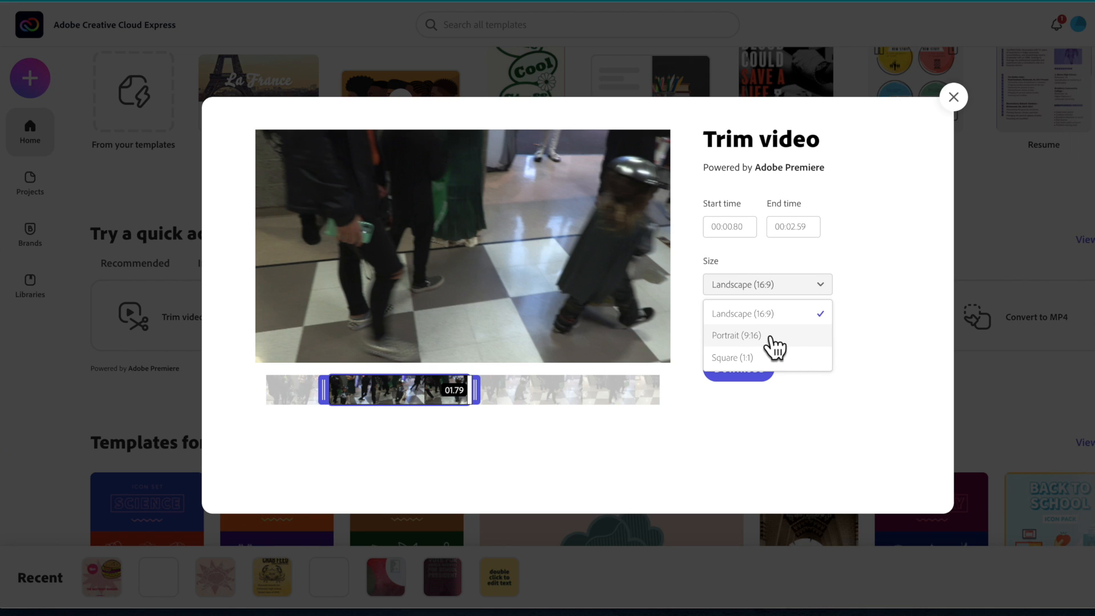
click(864, 336)
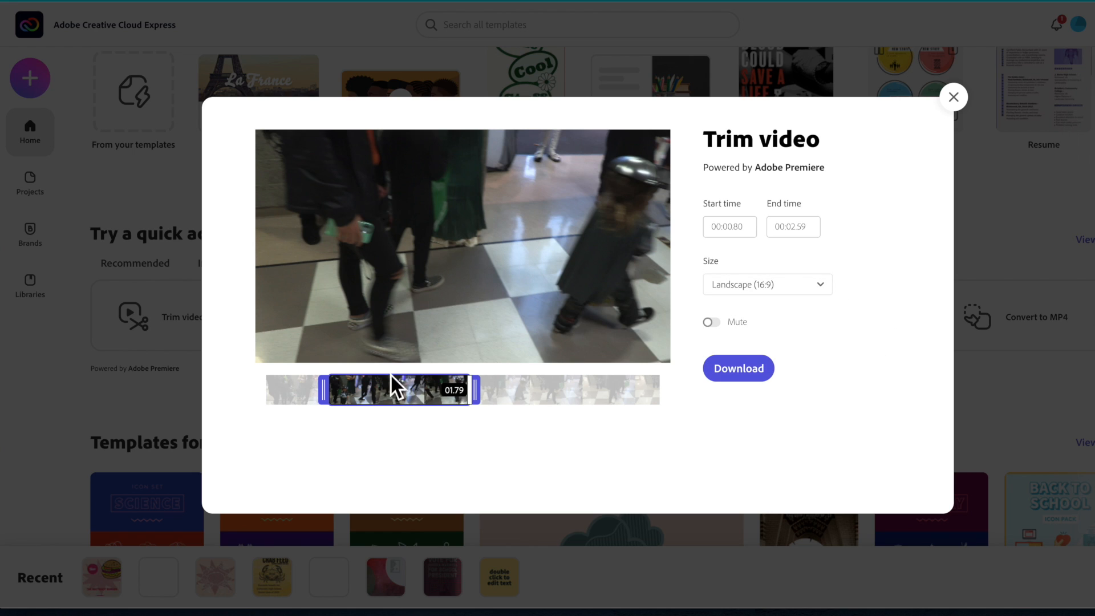
click(467, 396)
click(408, 398)
click(334, 402)
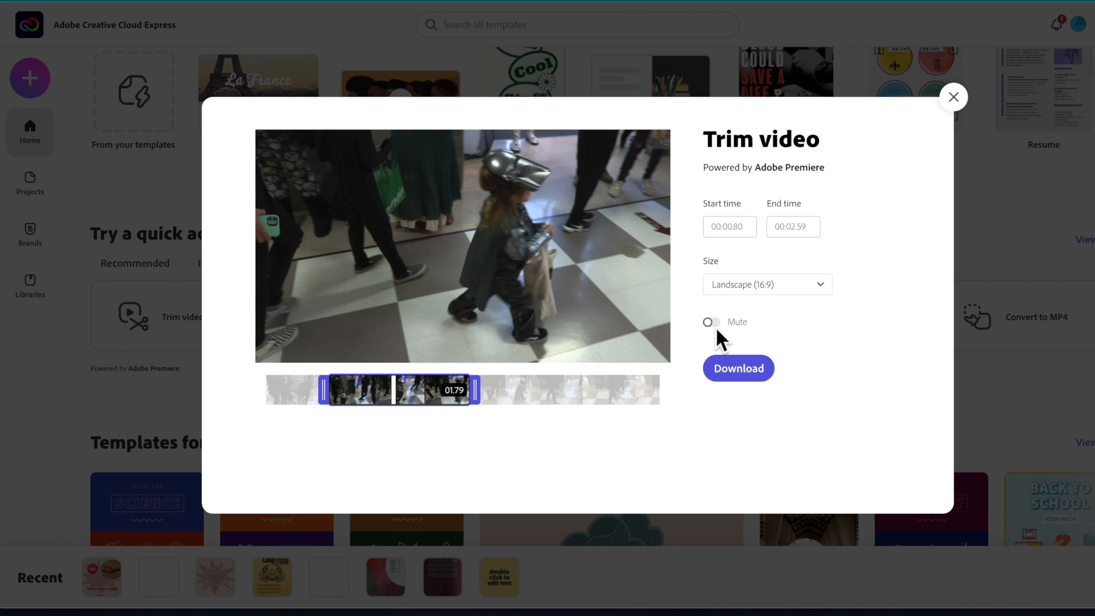
click(713, 324)
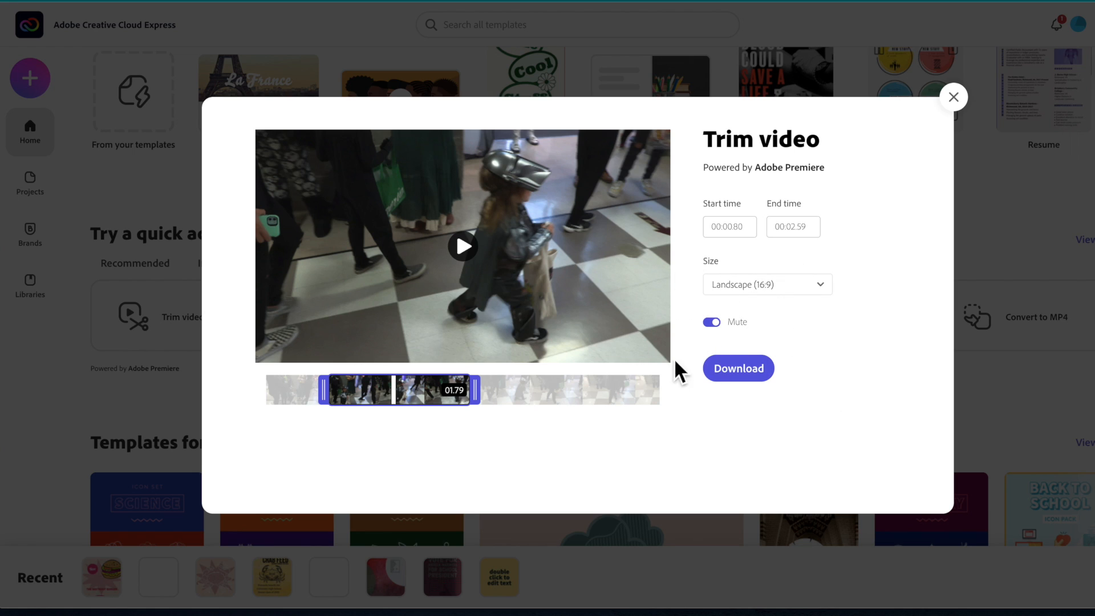
click(741, 372)
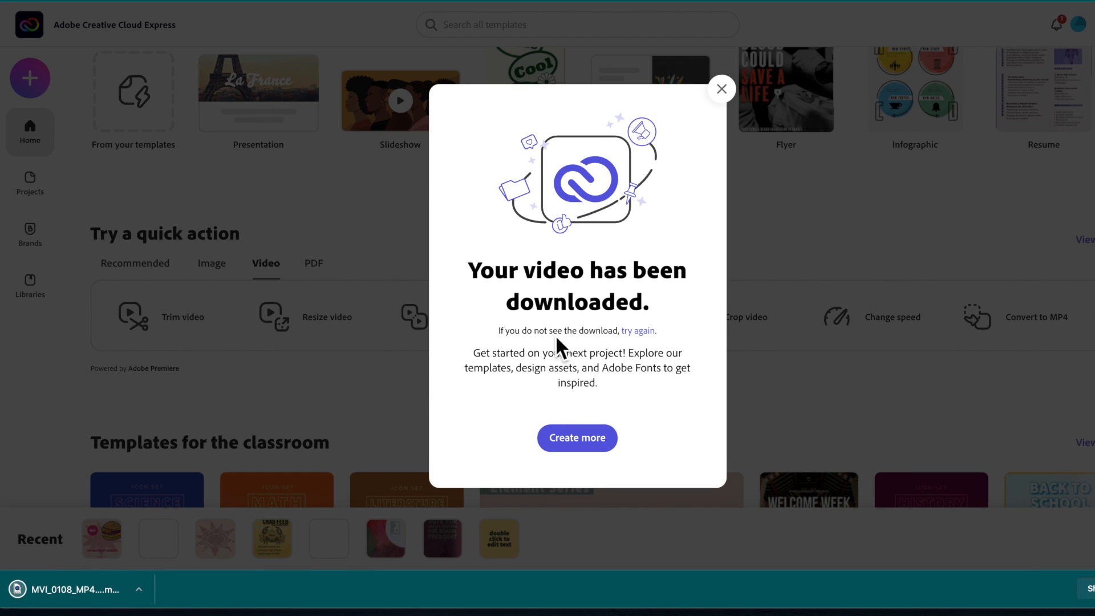
Step: Show the downloaded clip in the Downloads folder in Finder and rename it Mando costume.mp4
click(143, 590)
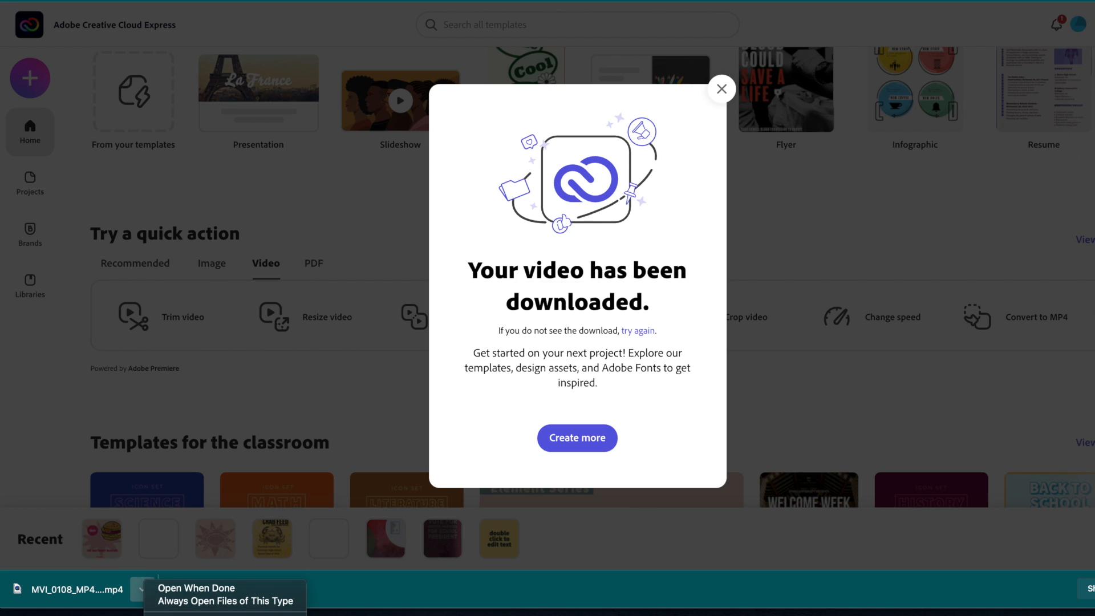
click(188, 615)
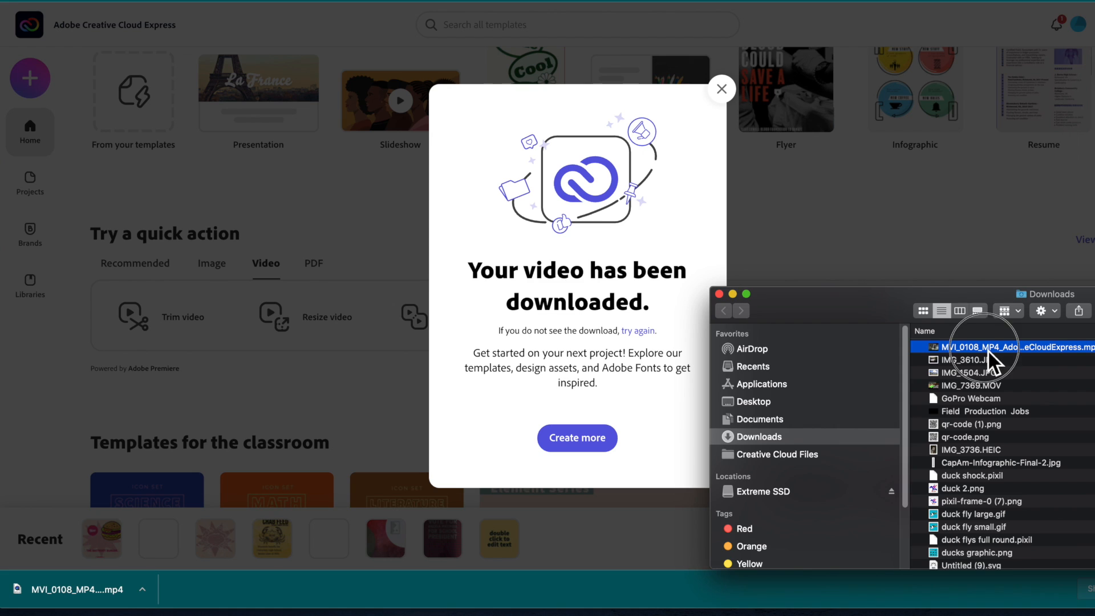
drag(915, 307, 843, 252)
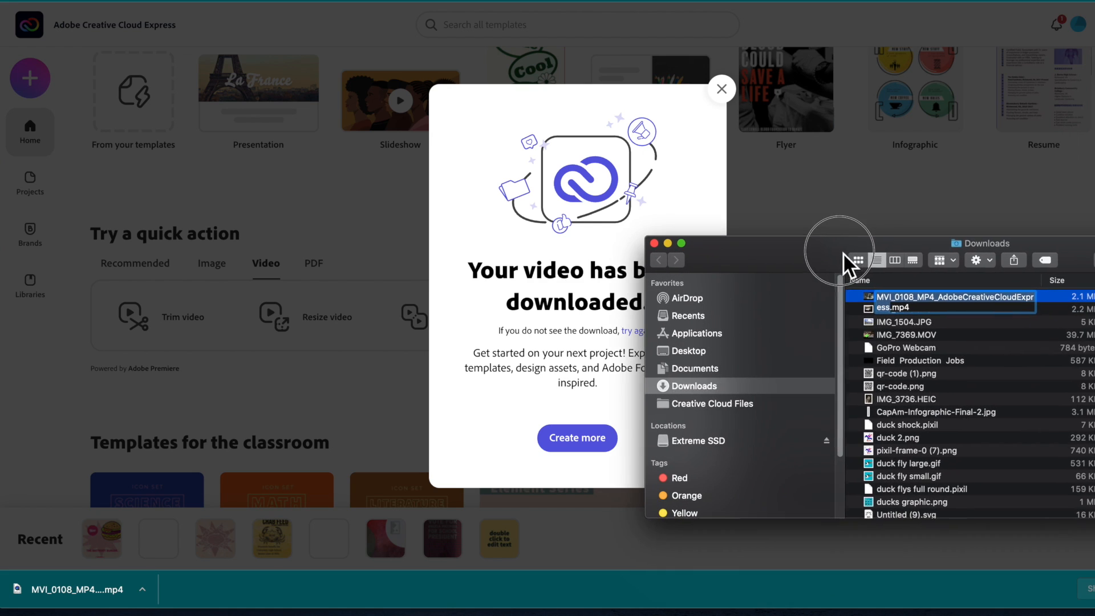
key(Return)
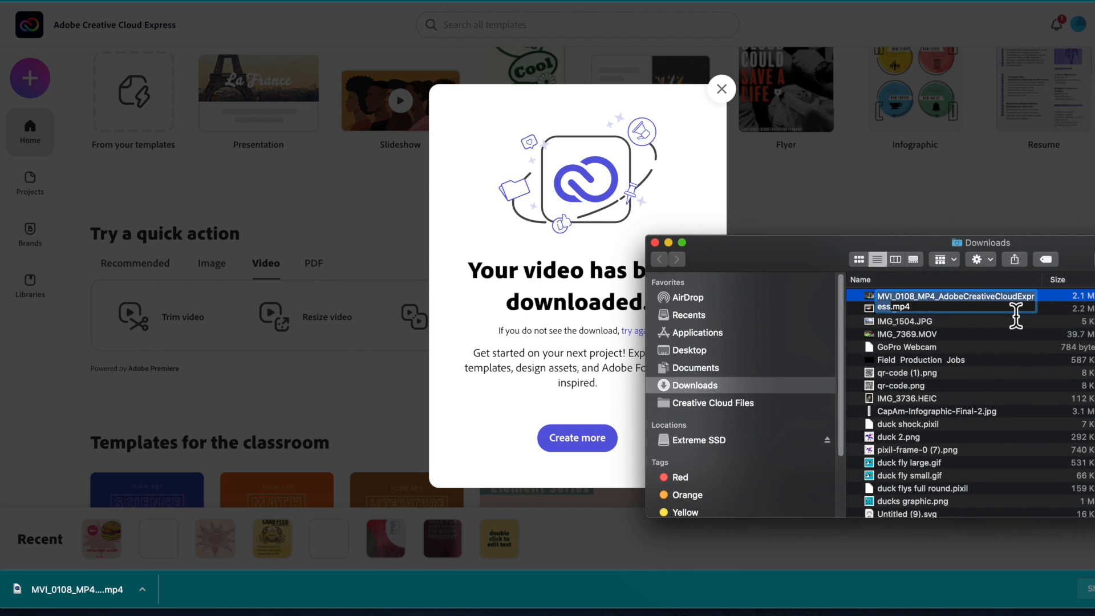
click(891, 312)
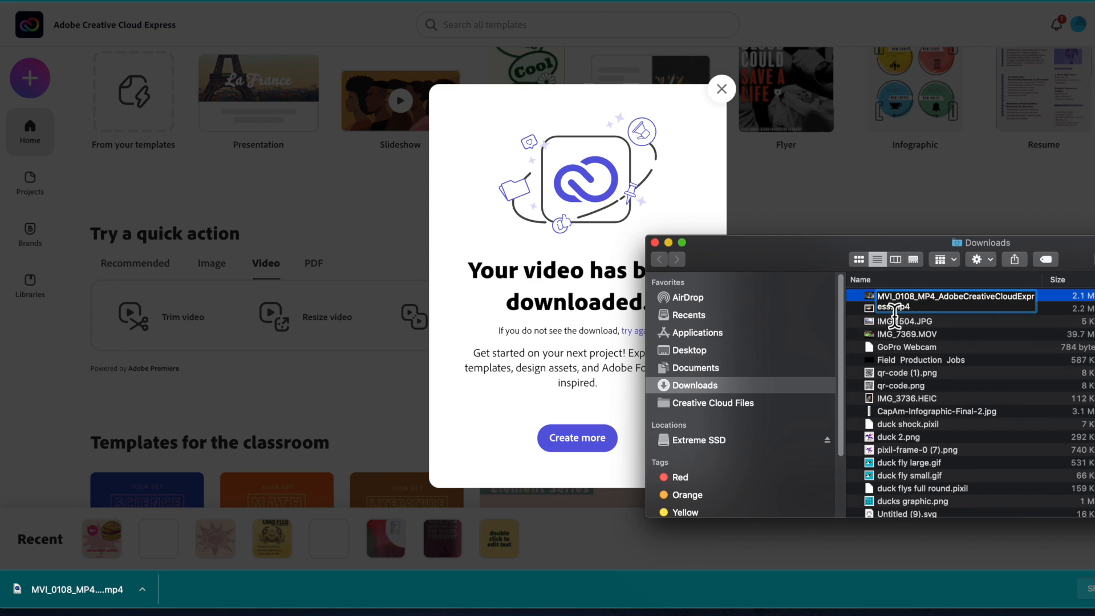
drag(892, 312, 868, 299)
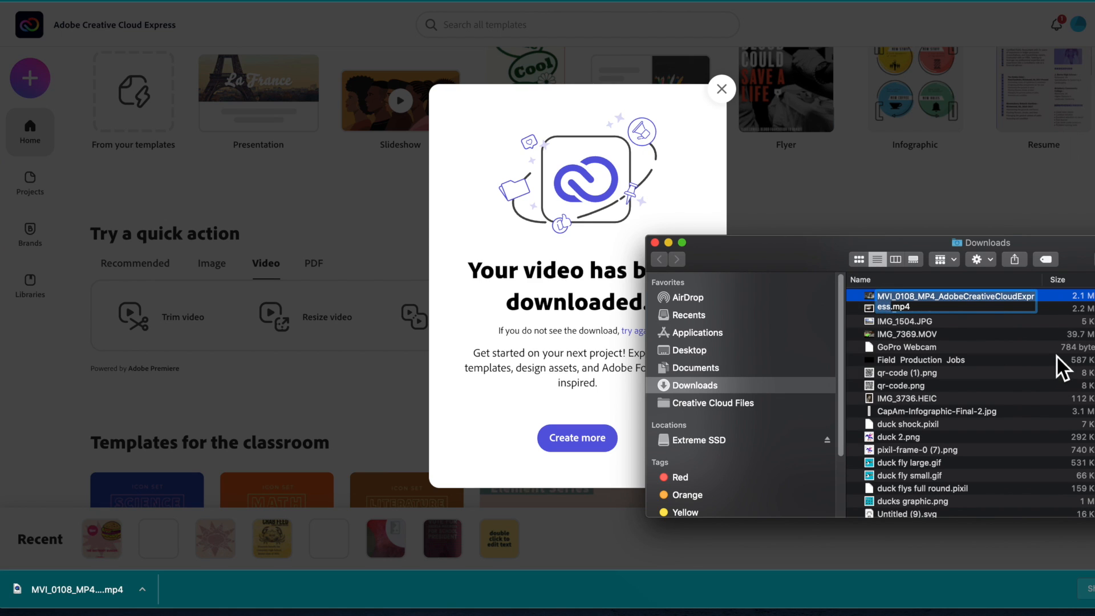
text(Mando co)
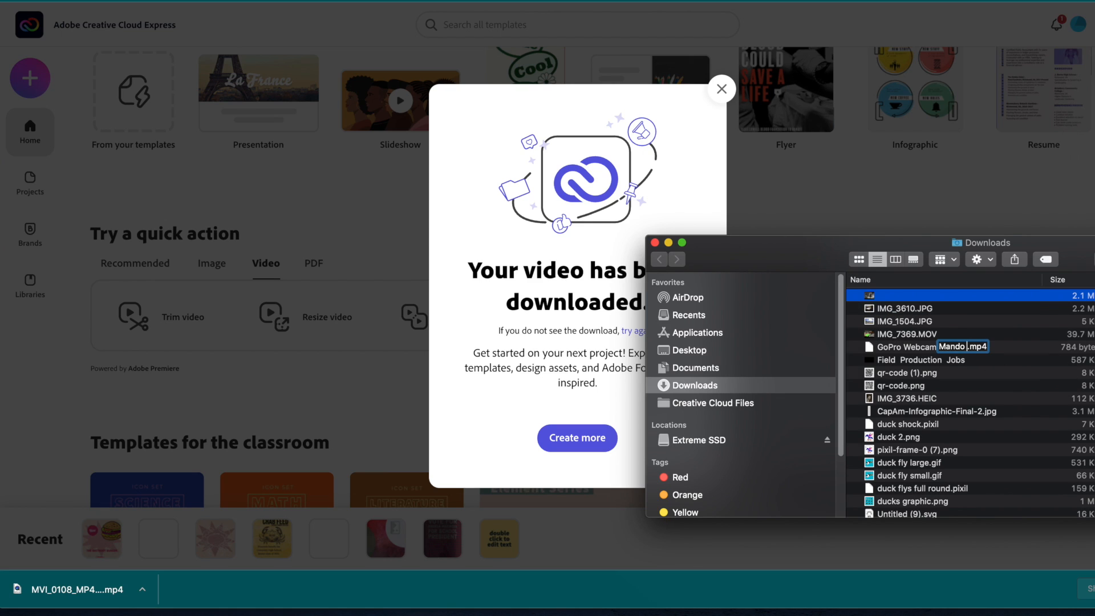
text(stume)
key(Return)
Step: Move Mando costume.mp4 into the folder of source clips and close the Downloads window and the download message
drag(805, 253, 519, 230)
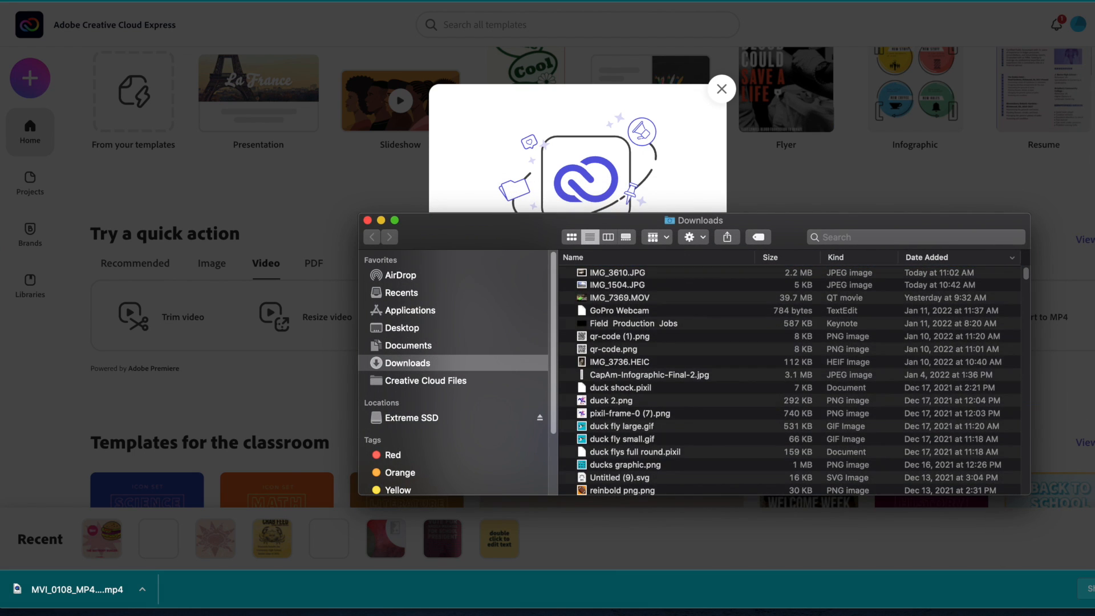
click(367, 220)
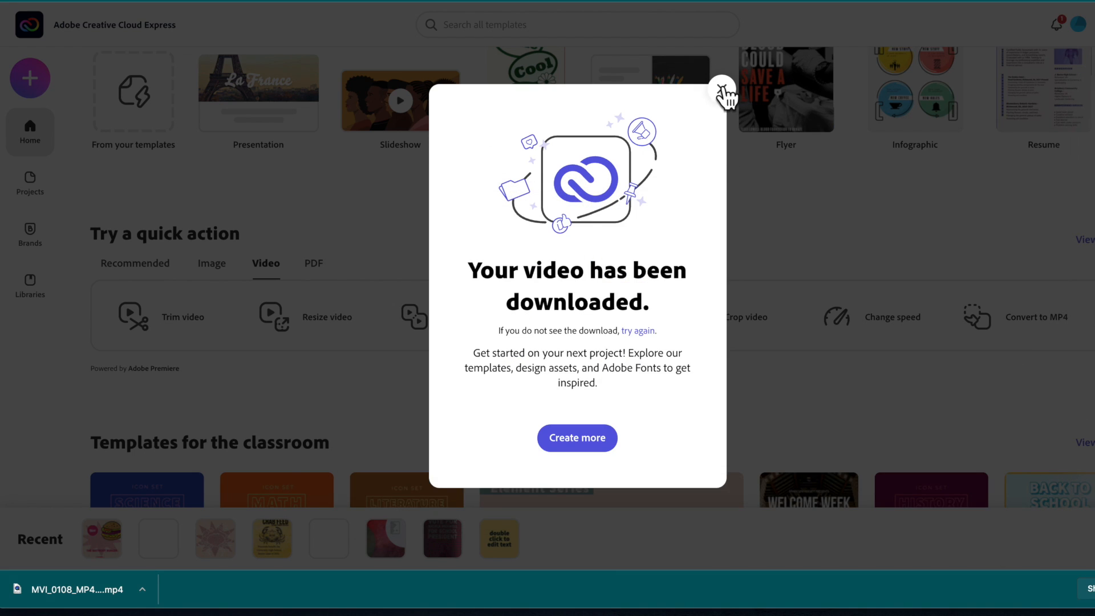
click(722, 90)
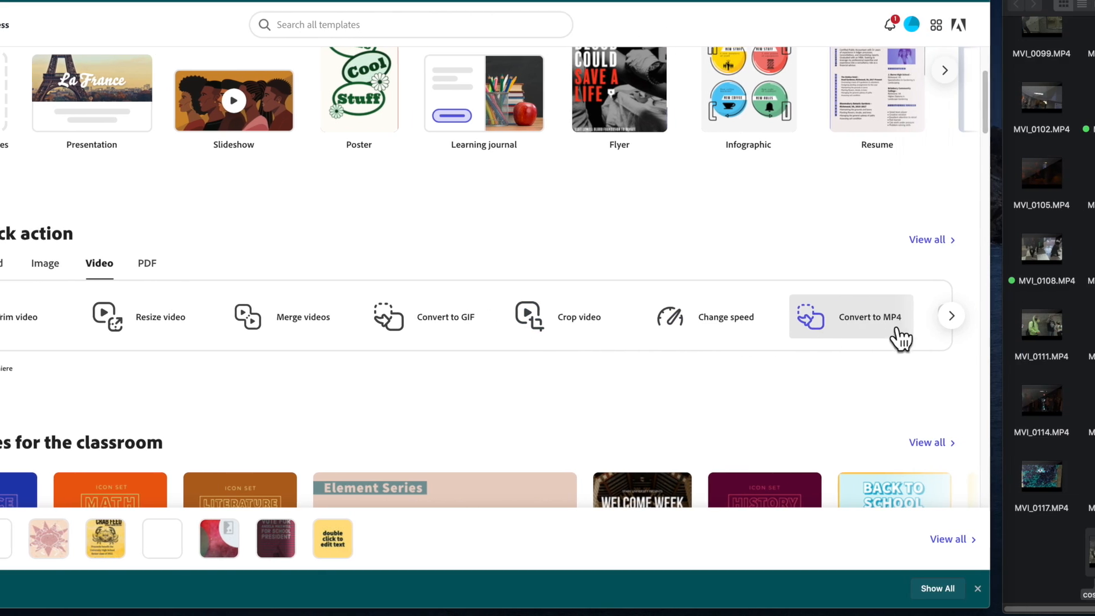
Step: Load MVI_0103.MP4 into the Reverse video quick action
scroll(901, 340, right, 2)
click(875, 322)
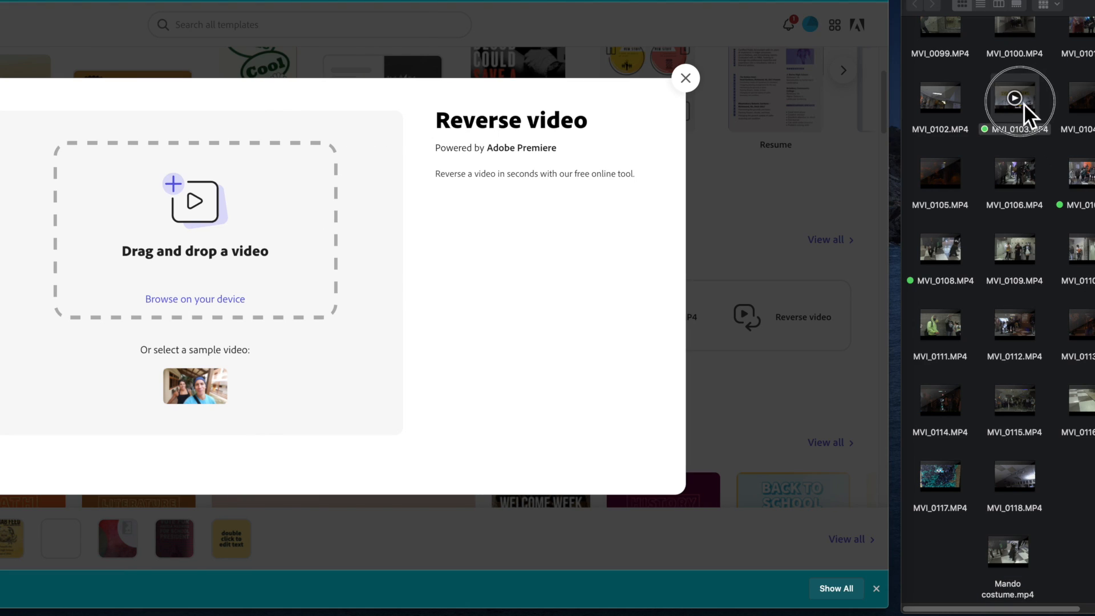
drag(1024, 104, 234, 231)
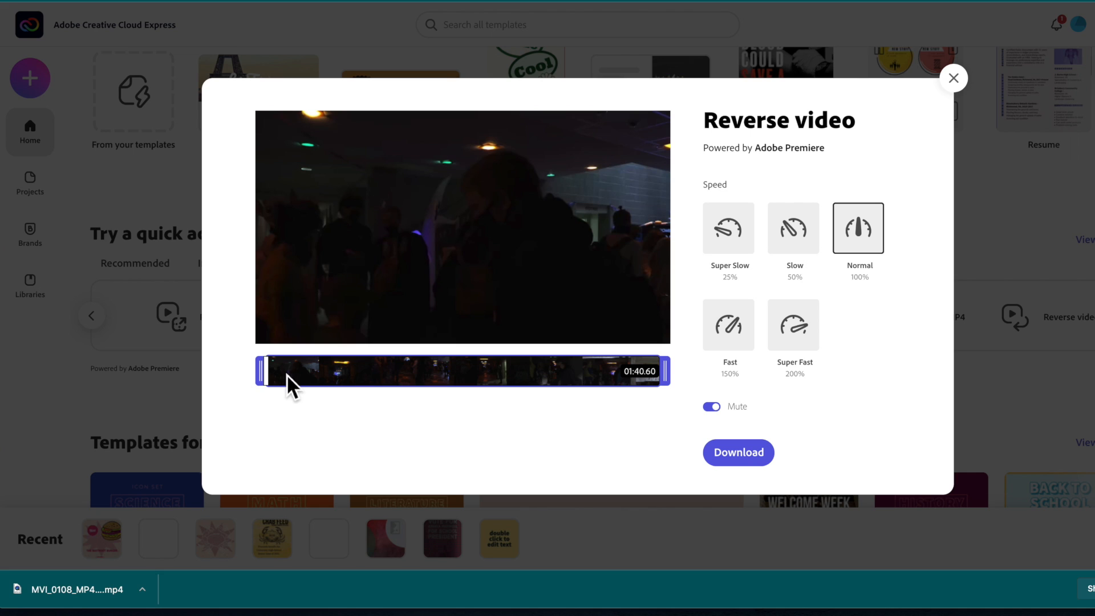
Step: Trim the clip to reverse to the roughly 13.3-second Nightmare Before Christmas banner section and set its speed to Slow (50%)
drag(261, 371, 362, 376)
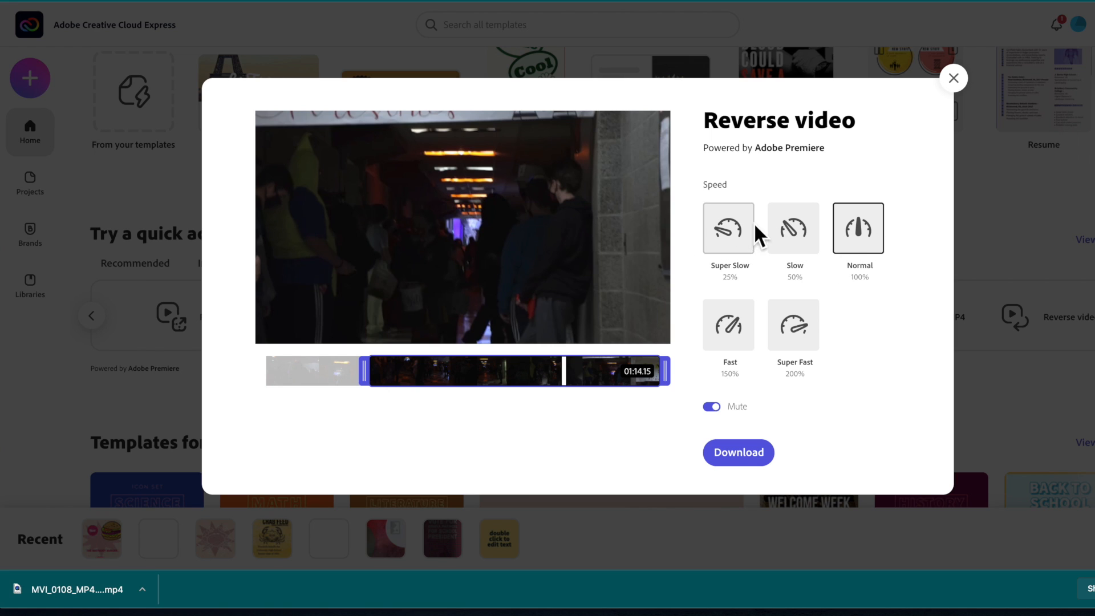
mouse_move(538, 281)
drag(663, 371, 646, 374)
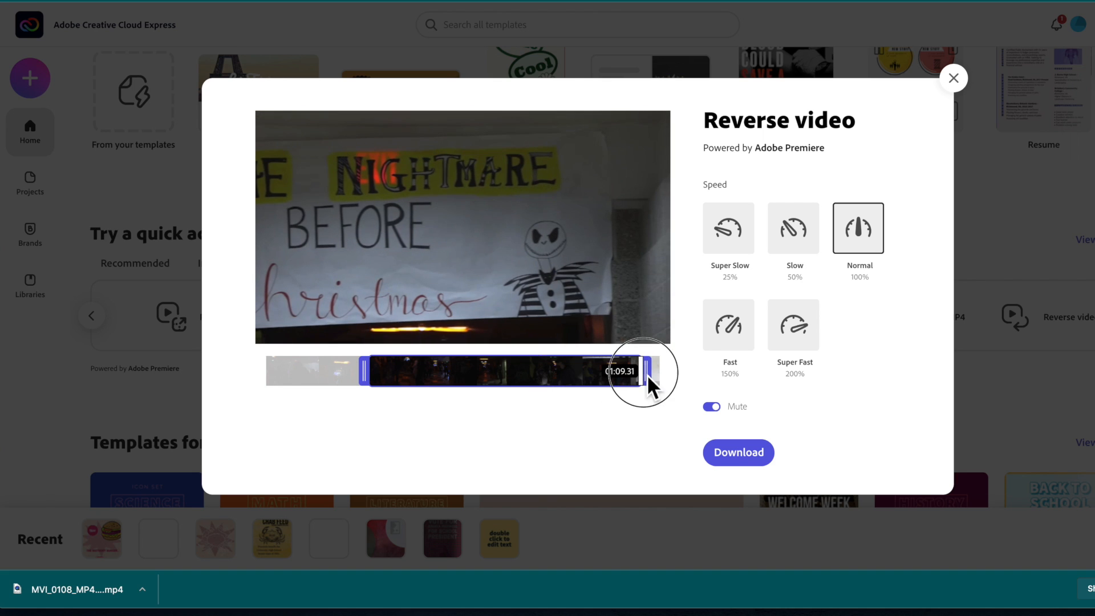
drag(371, 375, 583, 373)
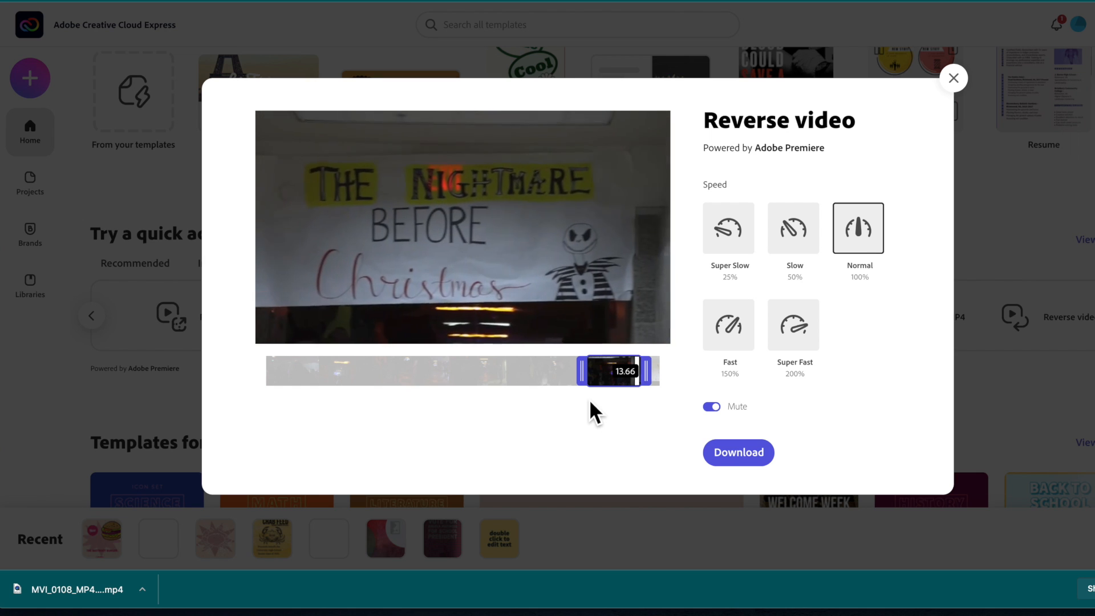
drag(583, 377, 568, 376)
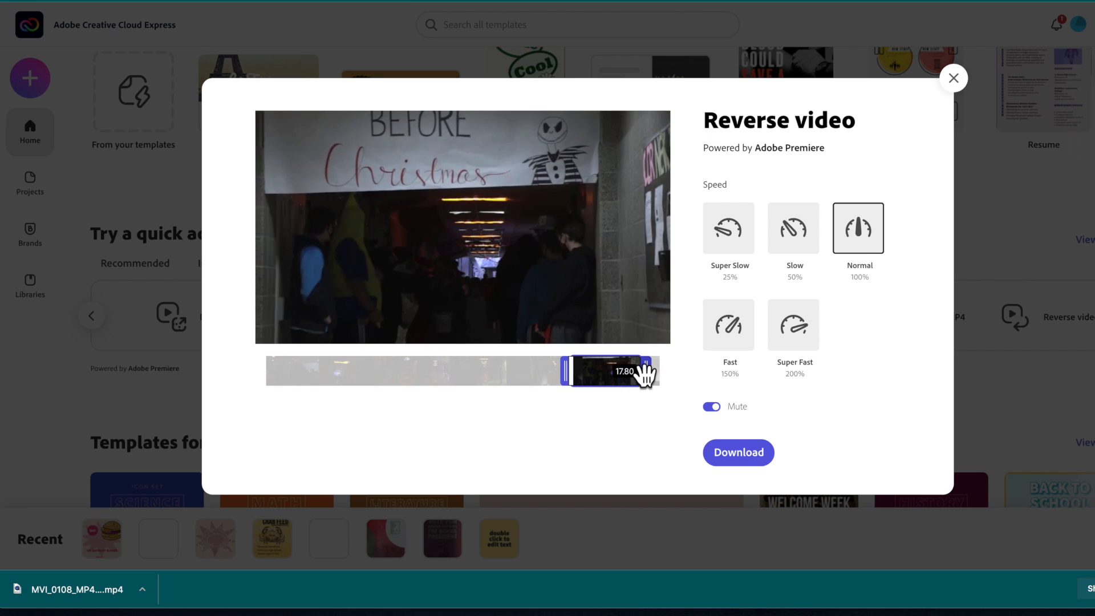
drag(646, 374, 627, 378)
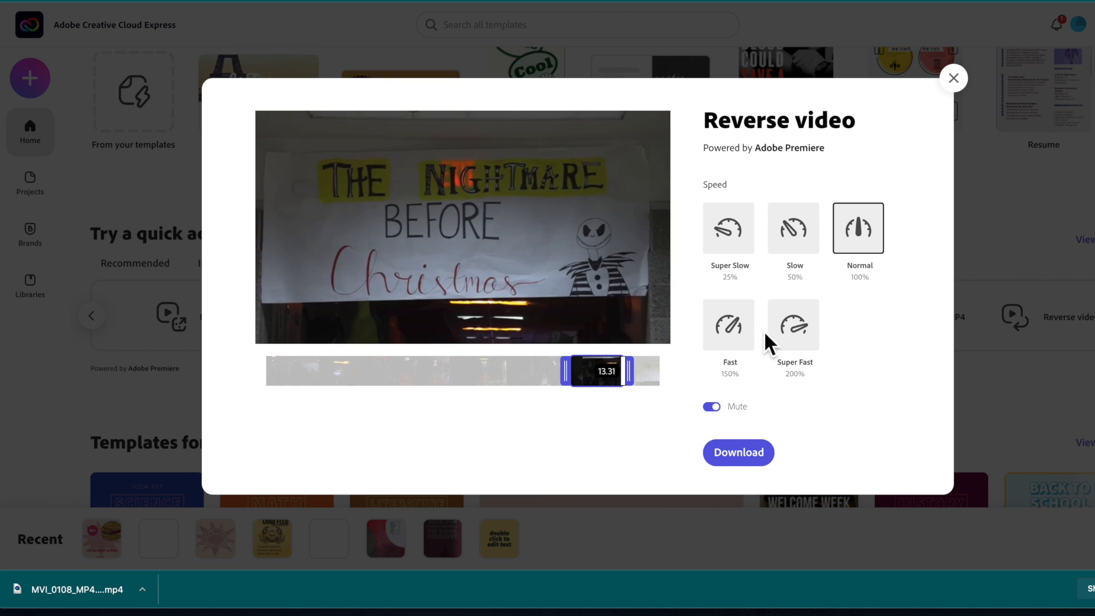
click(797, 234)
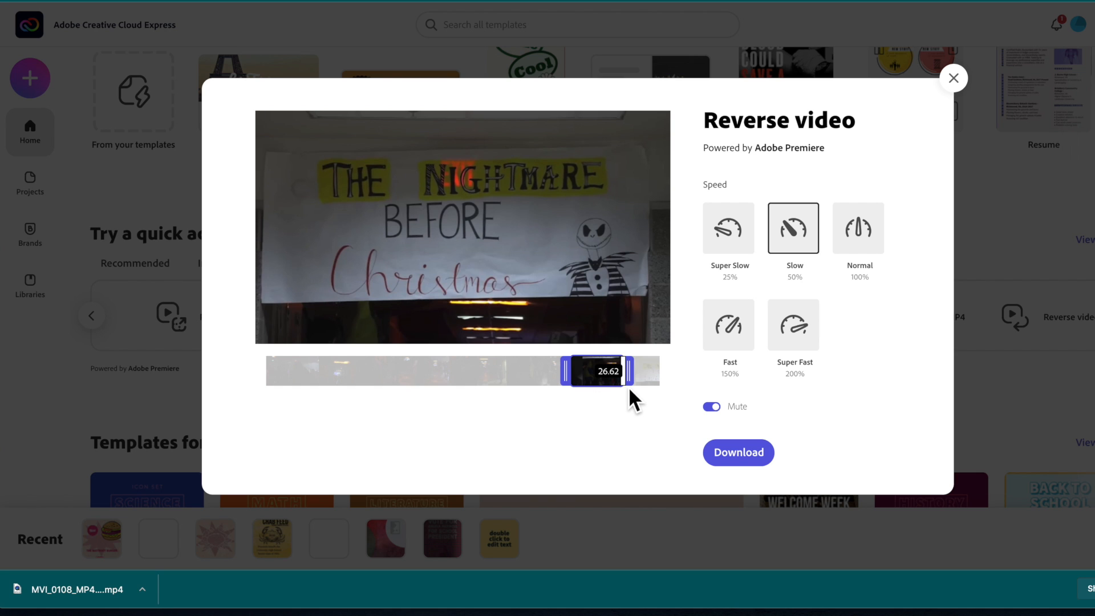
drag(626, 385, 559, 382)
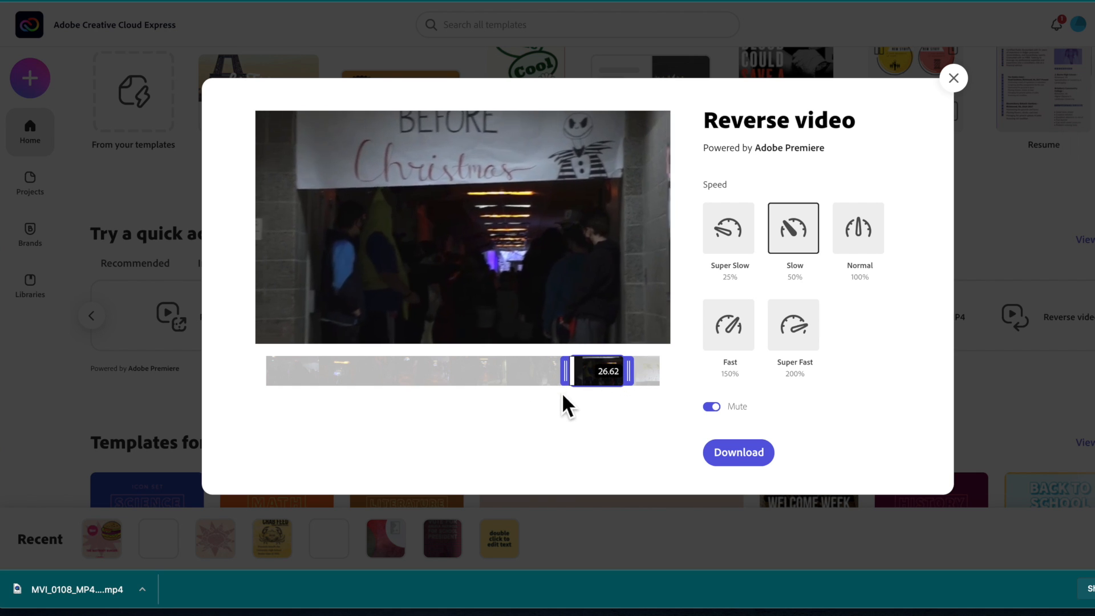
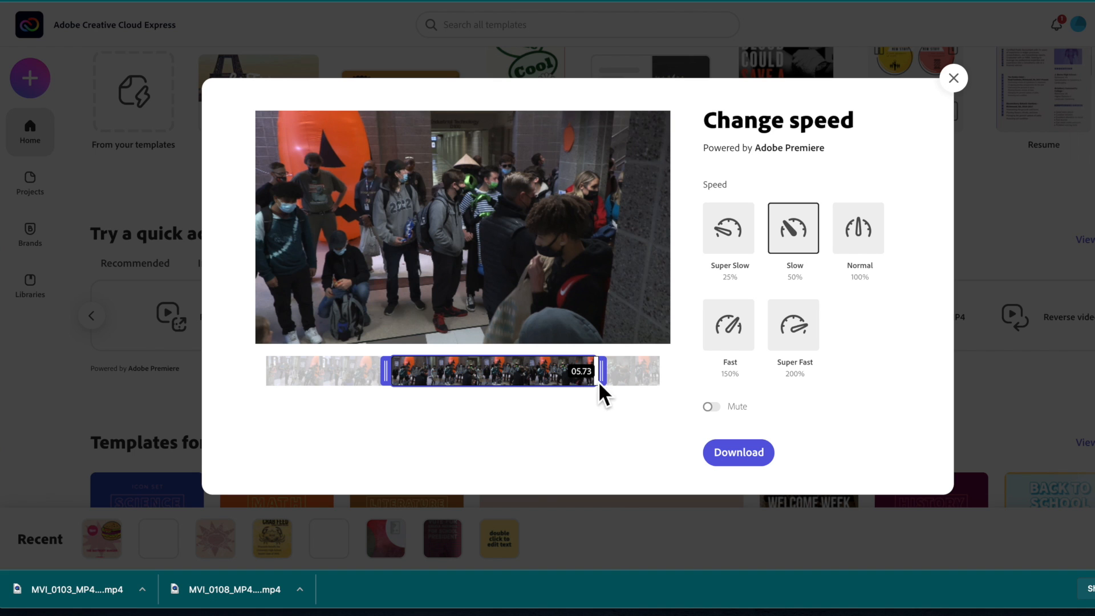
Step: Trim both ends of the slow-speed MVI_0107 clip to leave a middle section of about 2.67 seconds
drag(597, 381, 381, 379)
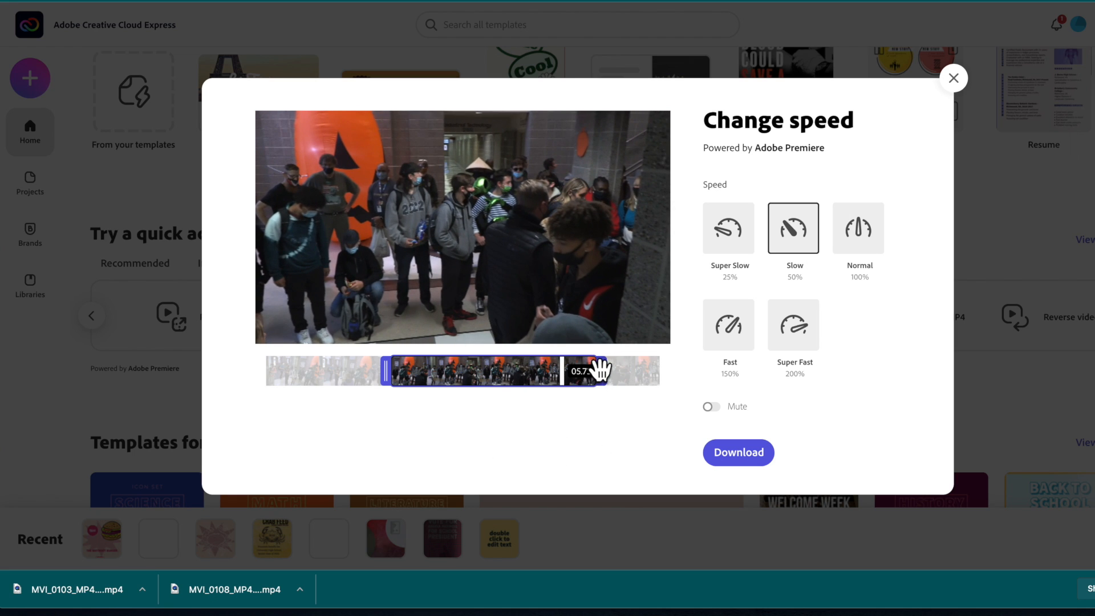
drag(599, 370, 570, 372)
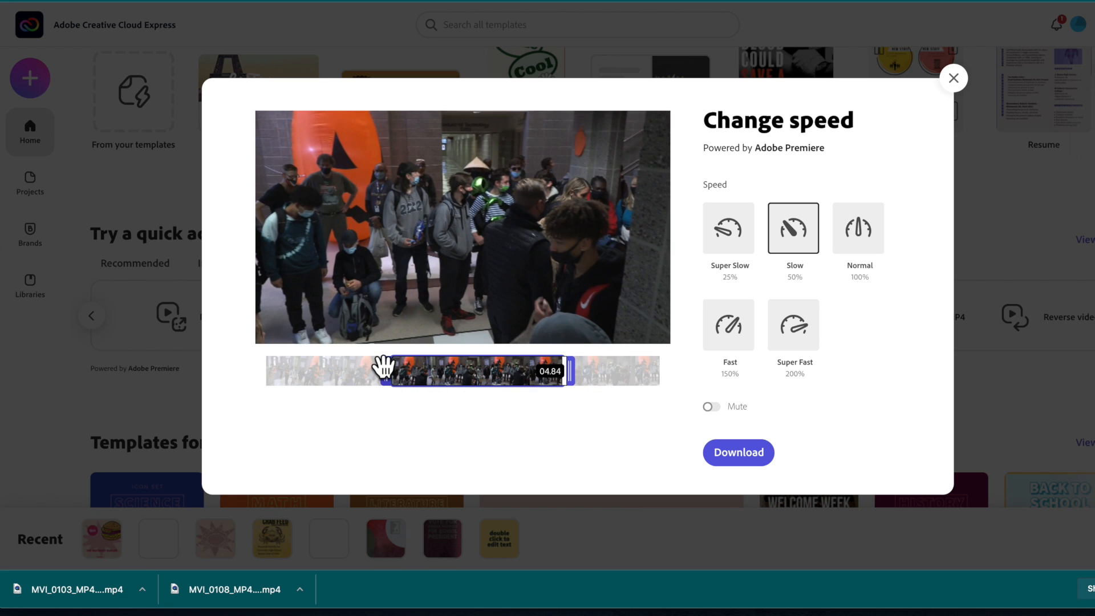
drag(385, 368, 406, 370)
drag(570, 371, 512, 371)
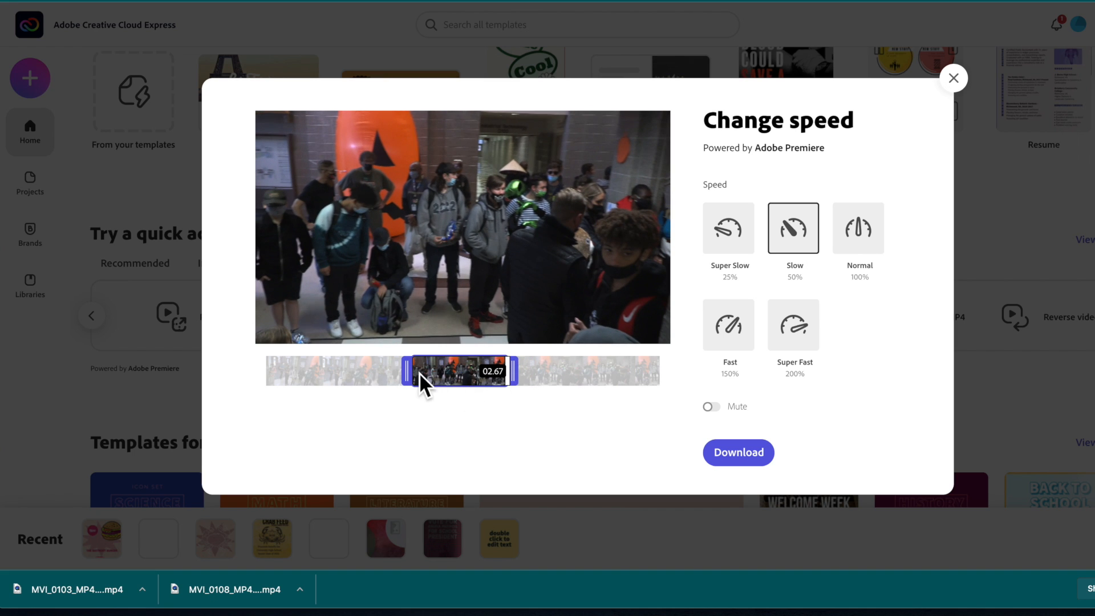
click(417, 376)
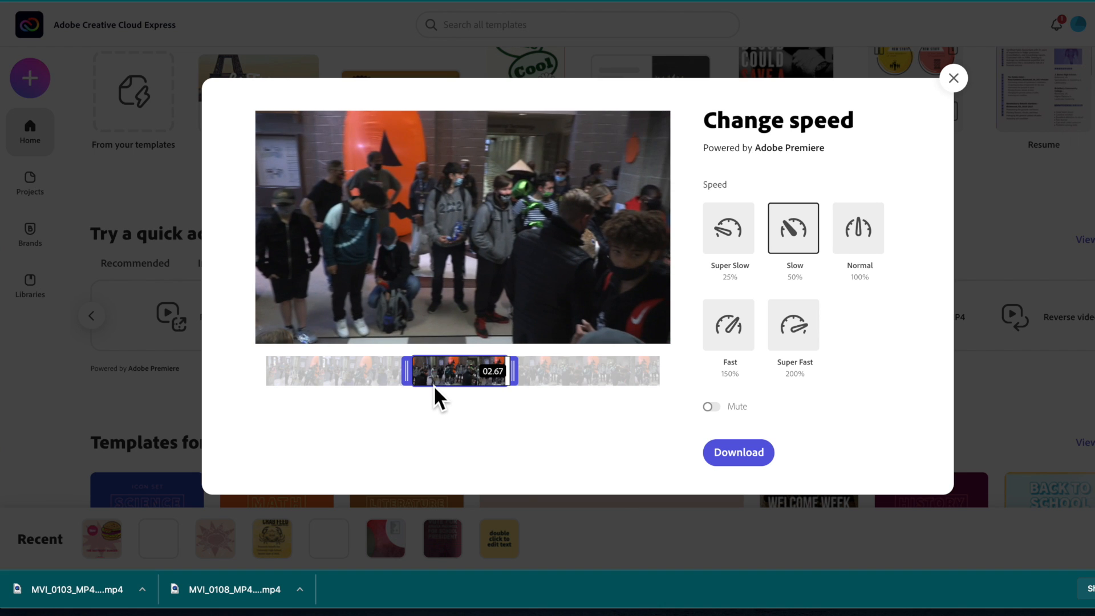
Step: Mute the speed-changed clip and download it
click(709, 406)
click(740, 462)
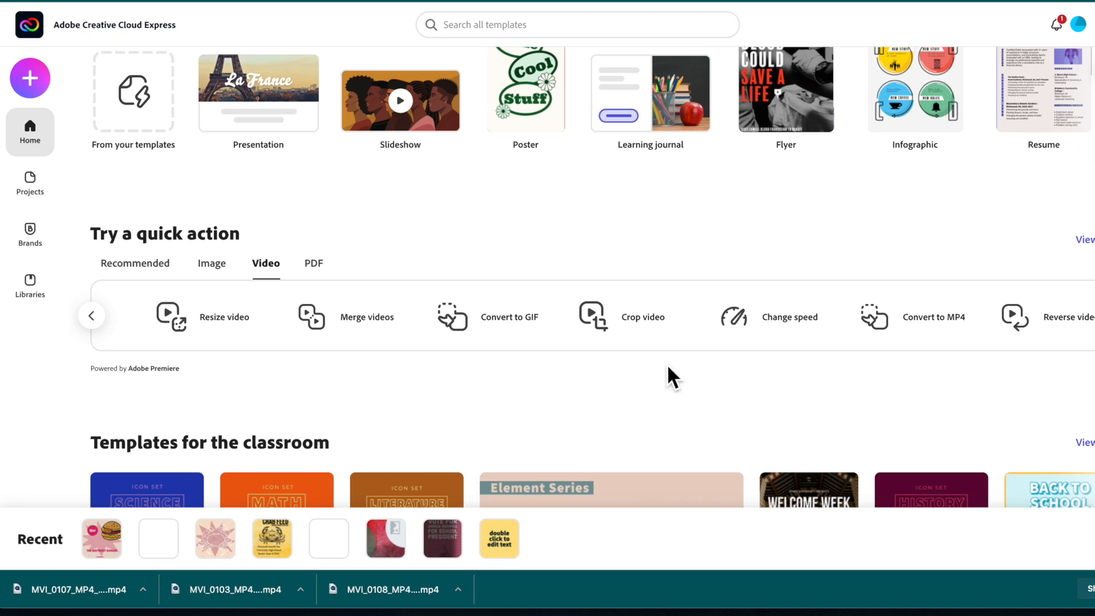
Step: Load MVI_0115.MP4 into the Crop video quick action and trim both ends to a section of about 1.57 seconds near its end
click(635, 327)
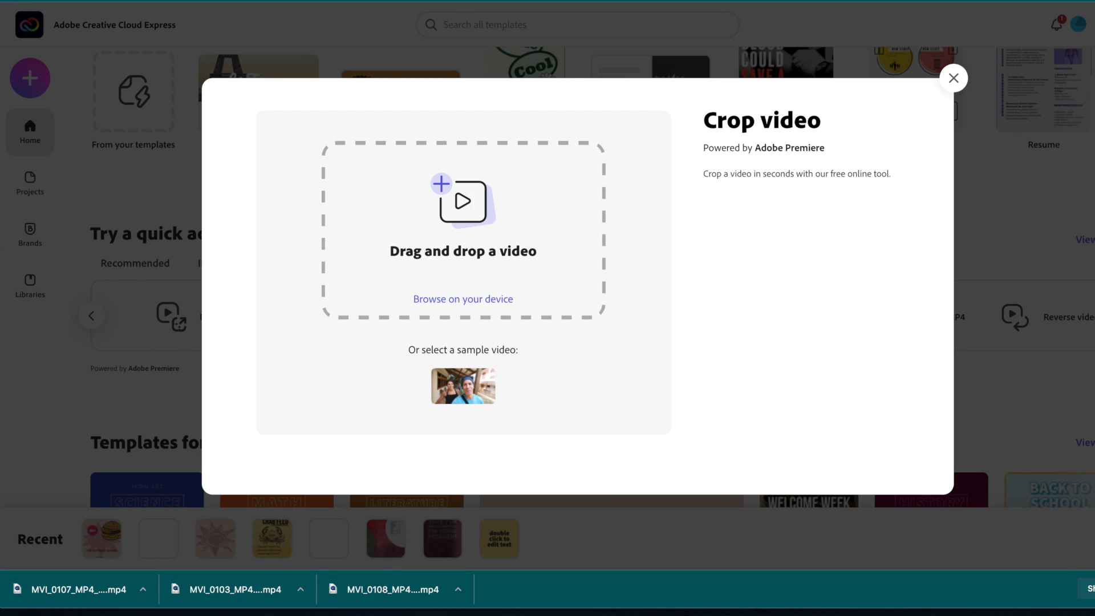
drag(898, 376, 593, 291)
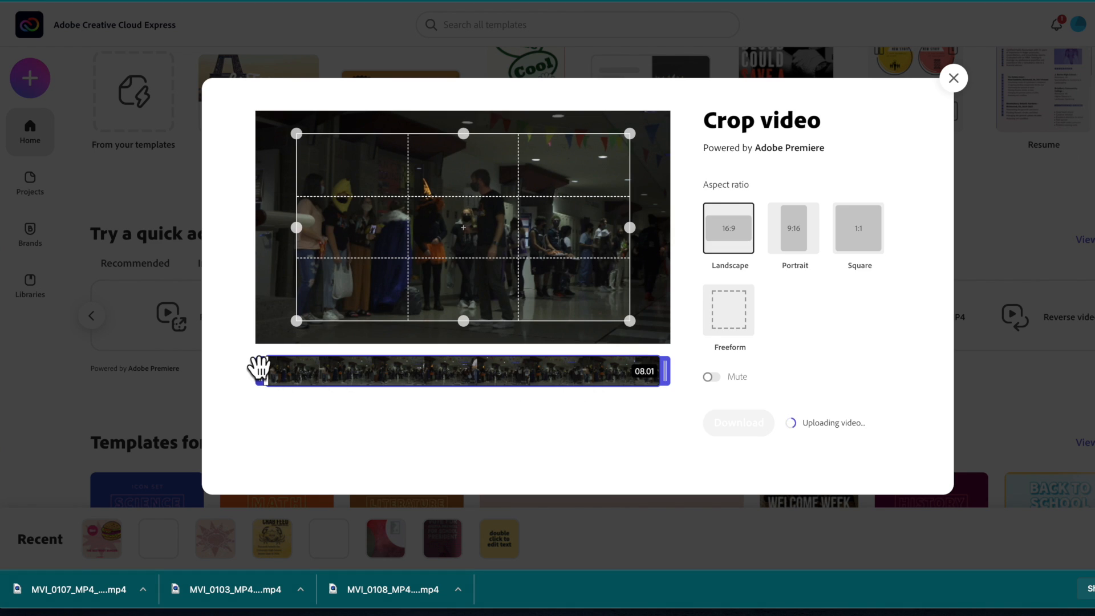
drag(276, 371, 543, 372)
drag(665, 372, 629, 372)
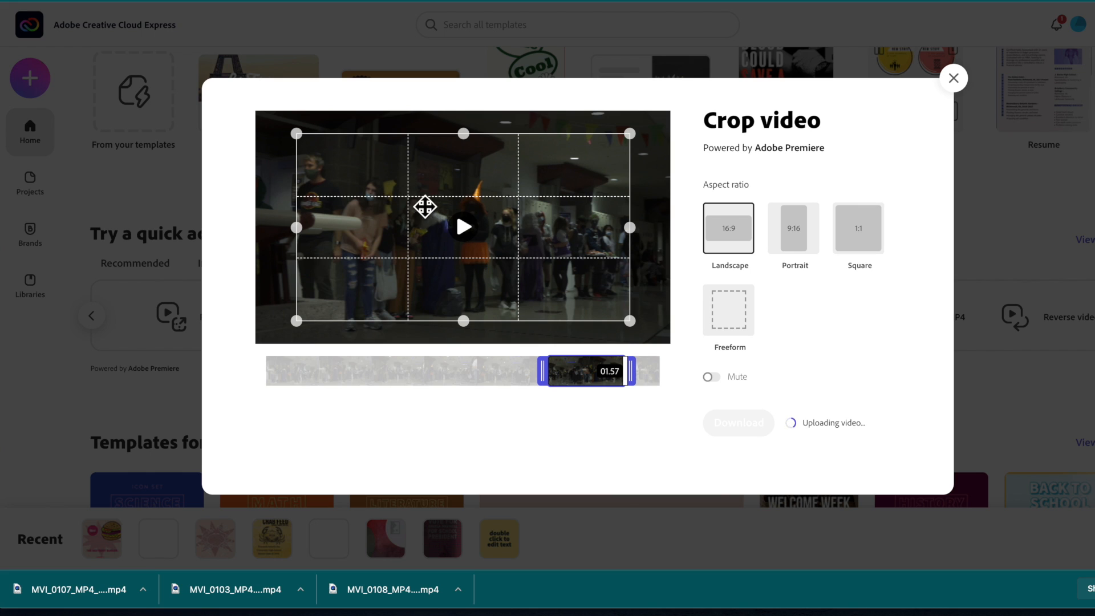
Step: Shrink the 16:9 landscape crop frame to about half the video's width and position it over the costumed group in the lower-right area
drag(429, 216, 501, 237)
drag(345, 148, 424, 217)
drag(516, 264, 491, 245)
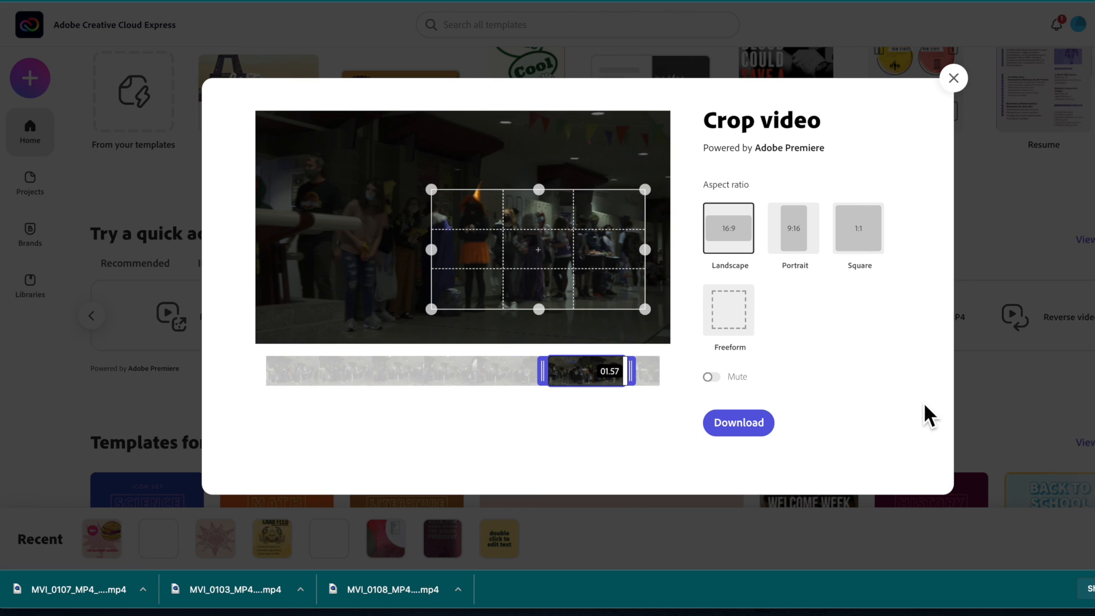
Step: Download the cropped clip muted, with the end of its trimmed section extended to a length of about 2.06 seconds
click(711, 376)
mouse_move(629, 372)
mouse_down()
mouse_move(595, 376)
mouse_move(616, 378)
mouse_up()
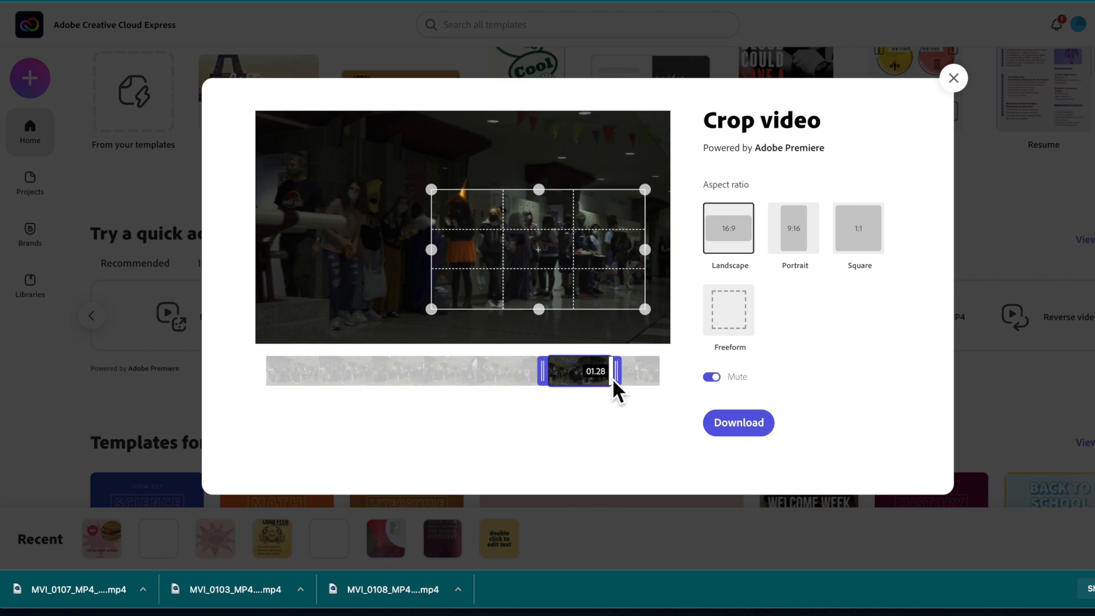
click(553, 382)
drag(616, 372, 655, 377)
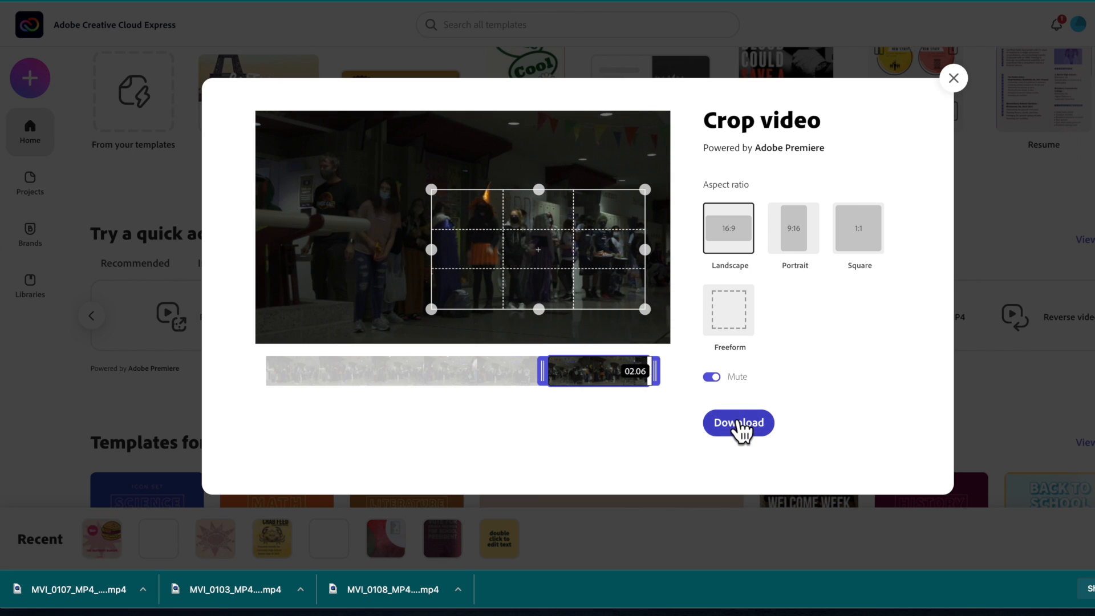
click(740, 429)
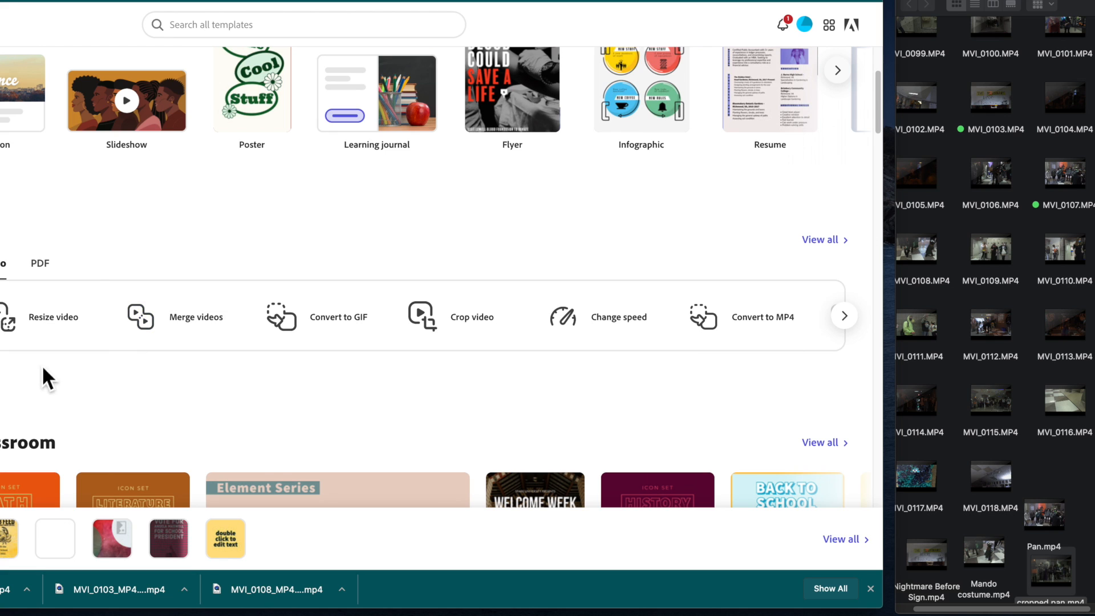
Step: Load the Nightmare Before Christmas sign video into the Merge videos quick action as the first clip
click(199, 330)
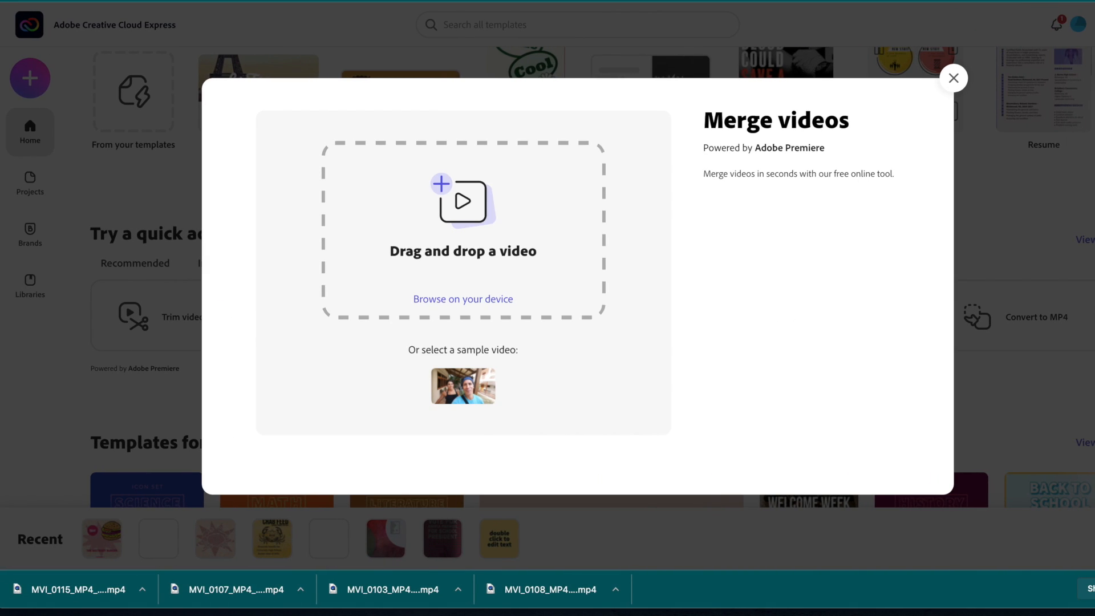
drag(1092, 567, 459, 231)
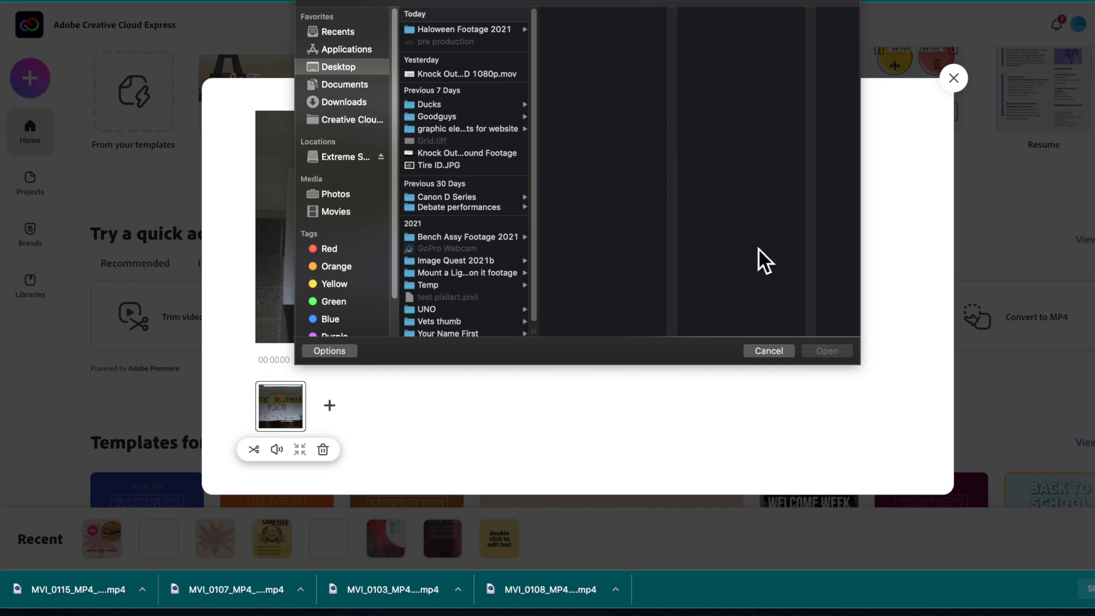
click(777, 352)
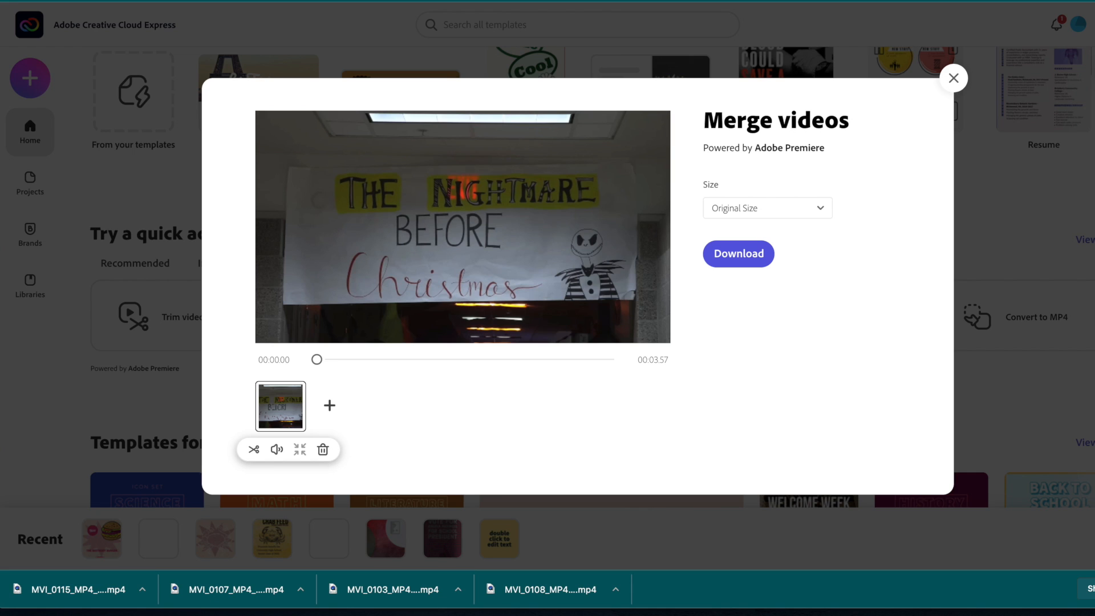
Step: Keep the merge size at Original Size and add Pan.mp4 as the second clip
drag(1043, 505, 390, 416)
click(815, 220)
click(793, 388)
click(330, 406)
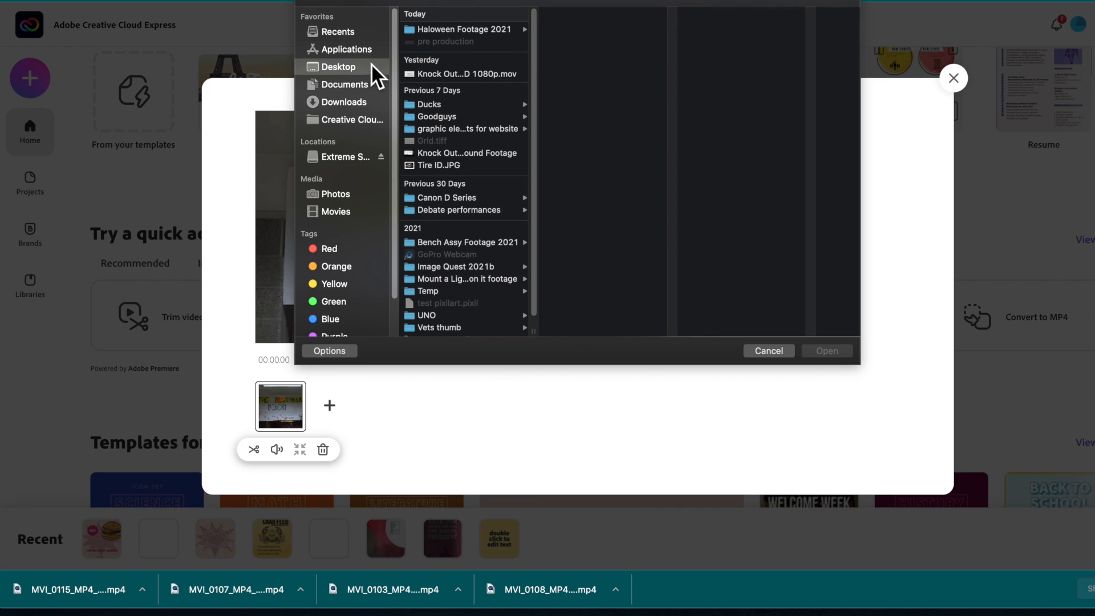
click(344, 85)
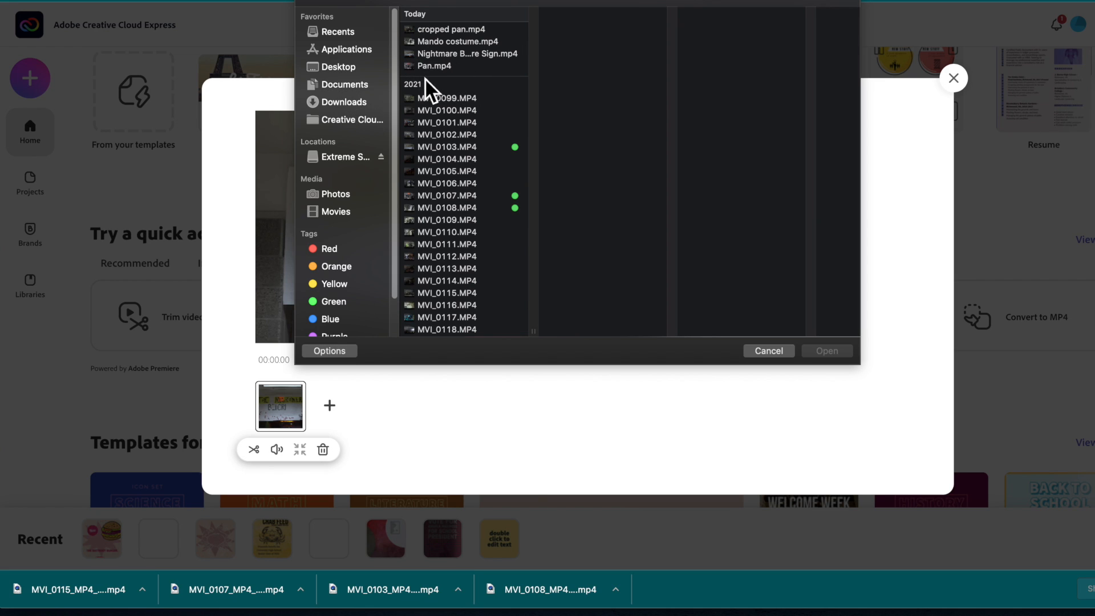
click(426, 68)
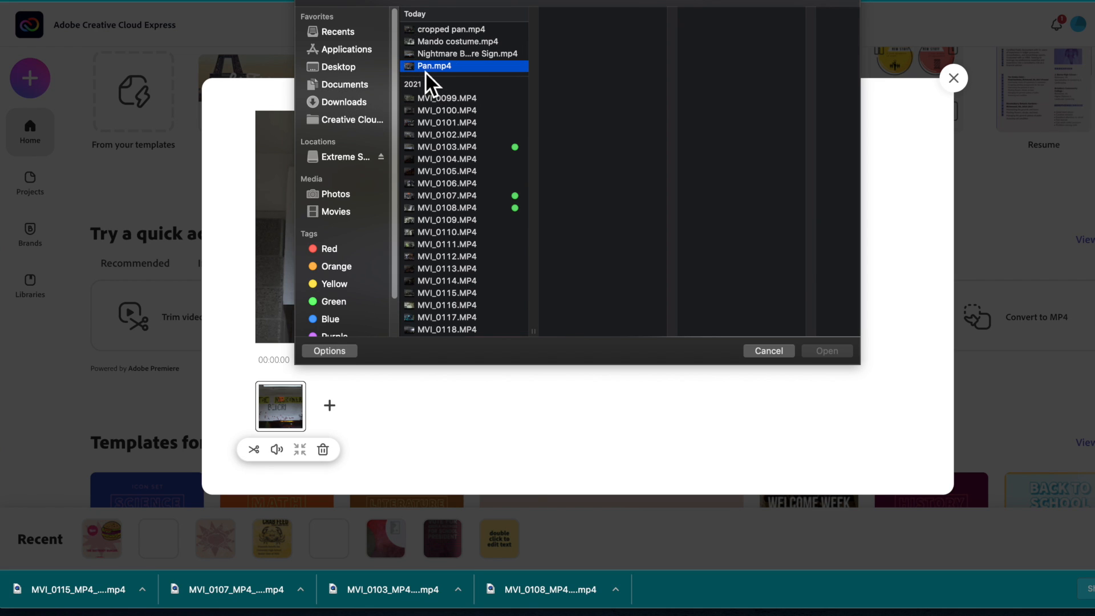
click(828, 352)
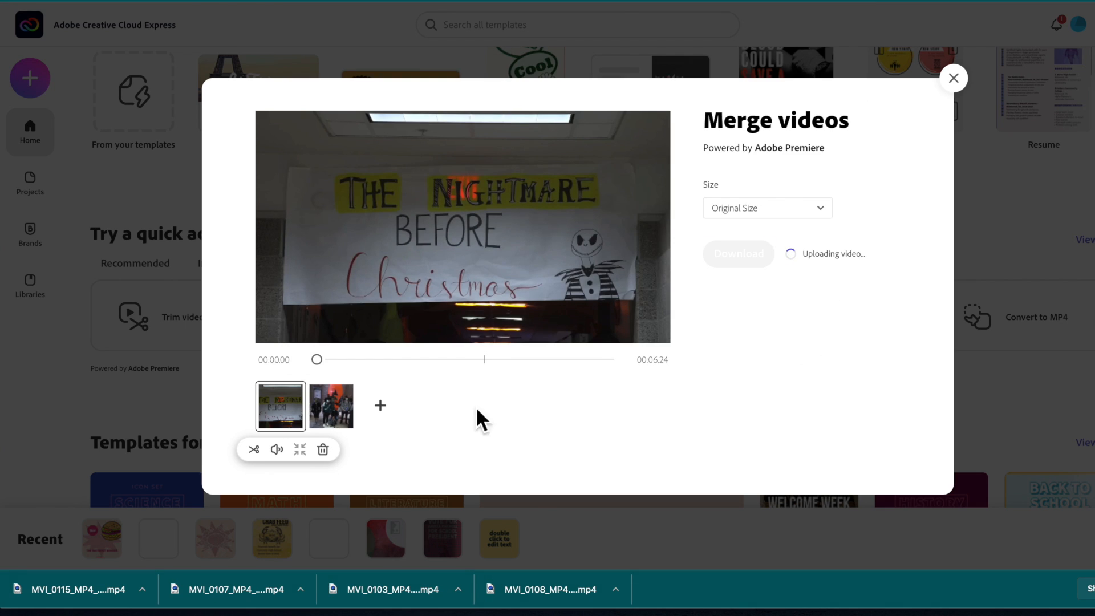
Step: Add Mando costume.mp4 and cropped pan.mp4 as the third and fourth clips of the merge
click(381, 406)
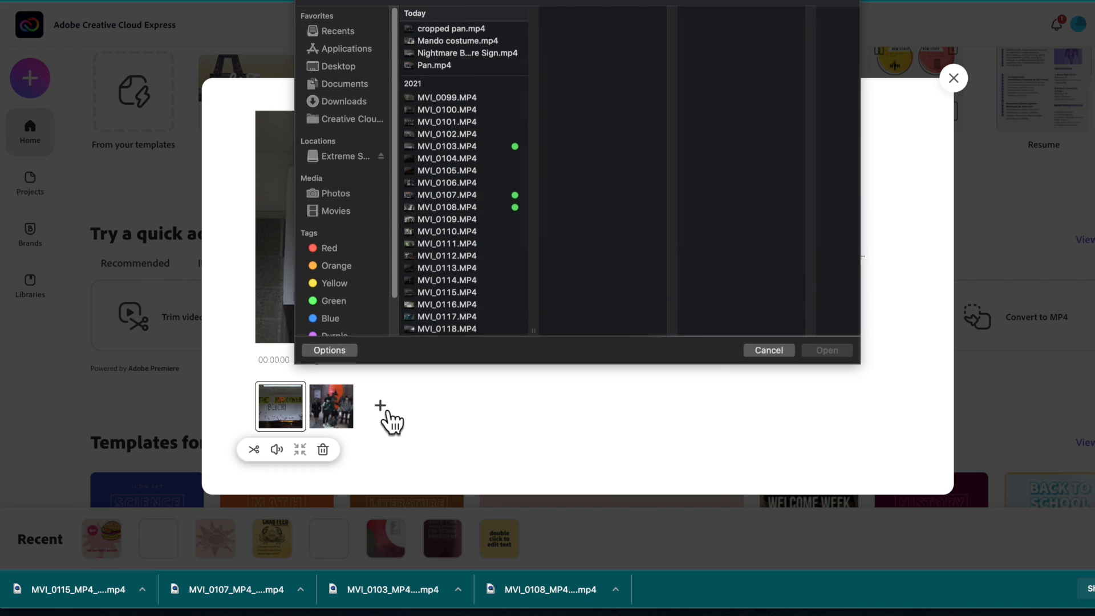
click(430, 43)
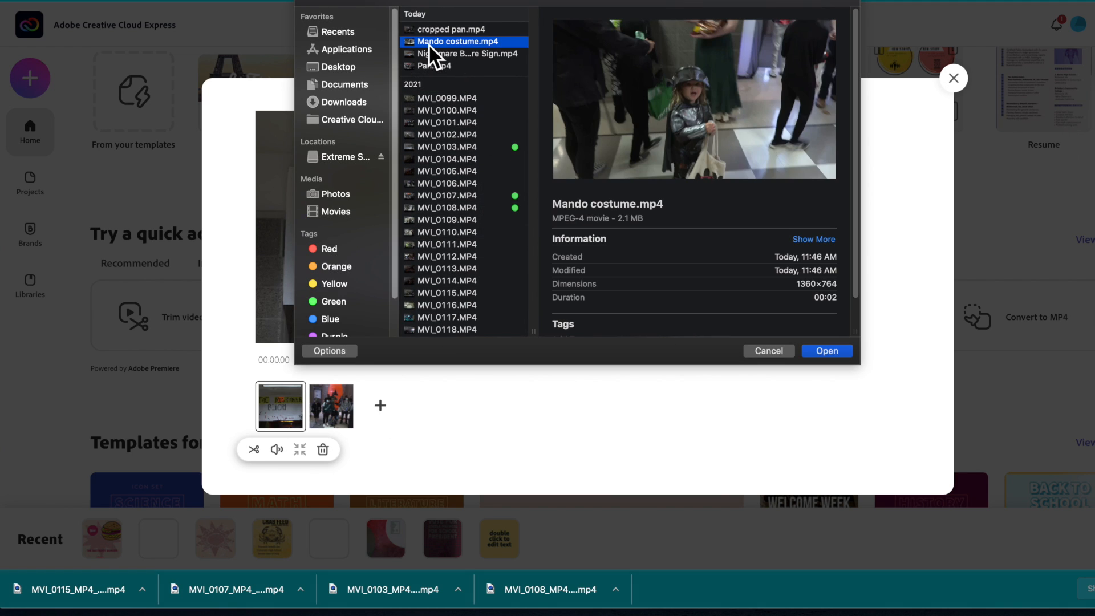
click(834, 352)
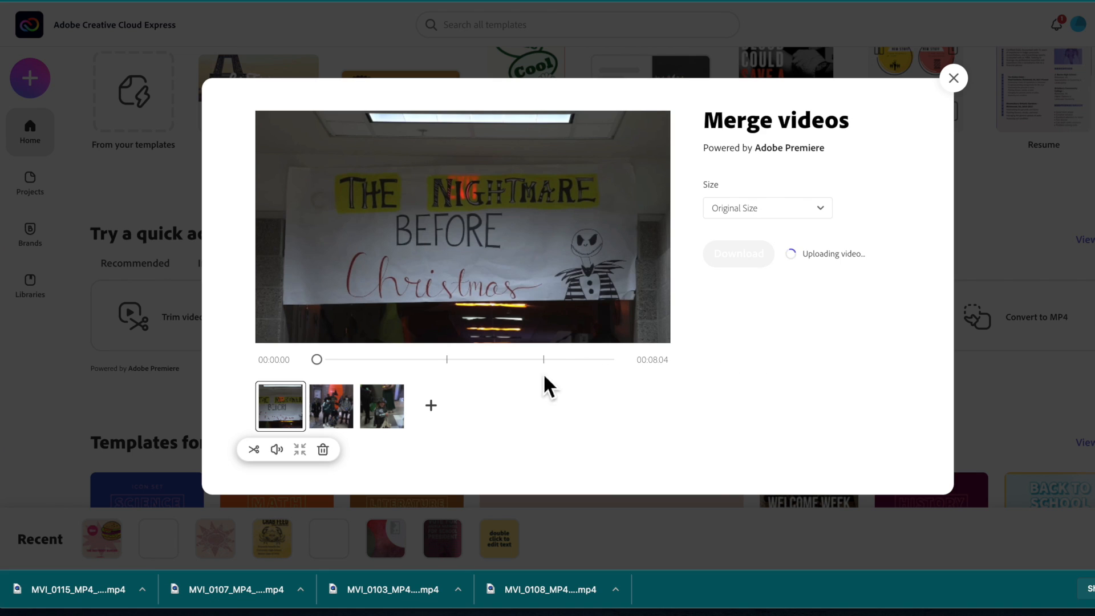
click(431, 406)
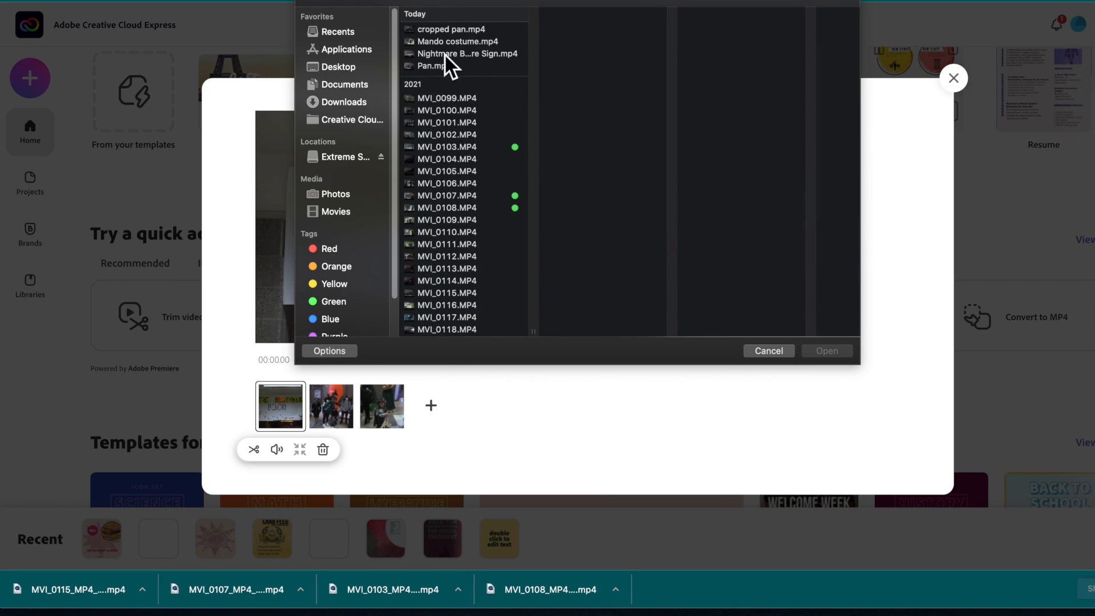
click(433, 29)
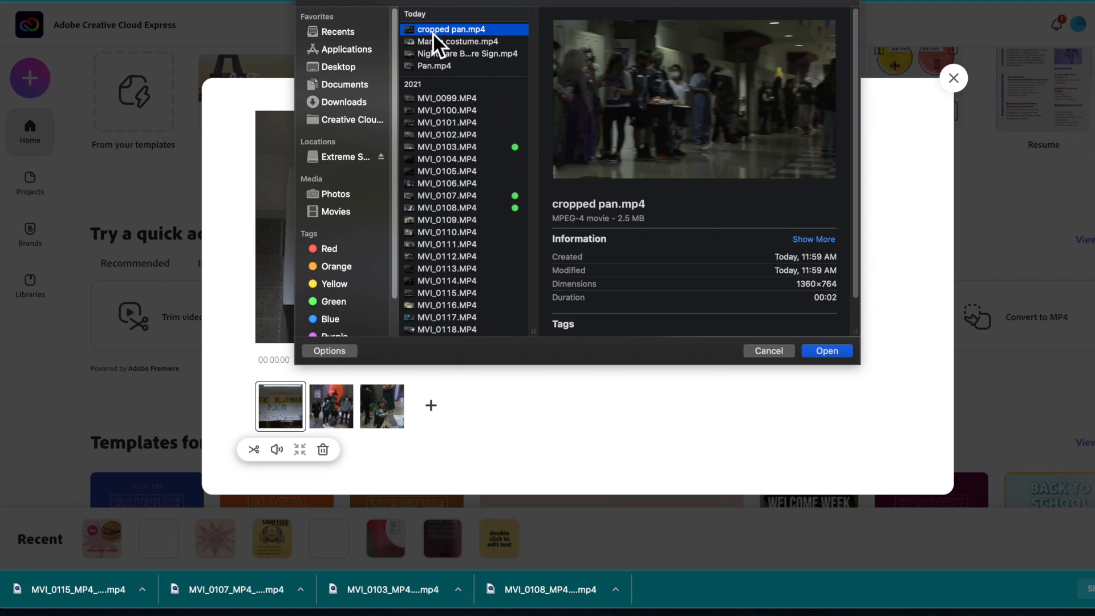
click(840, 354)
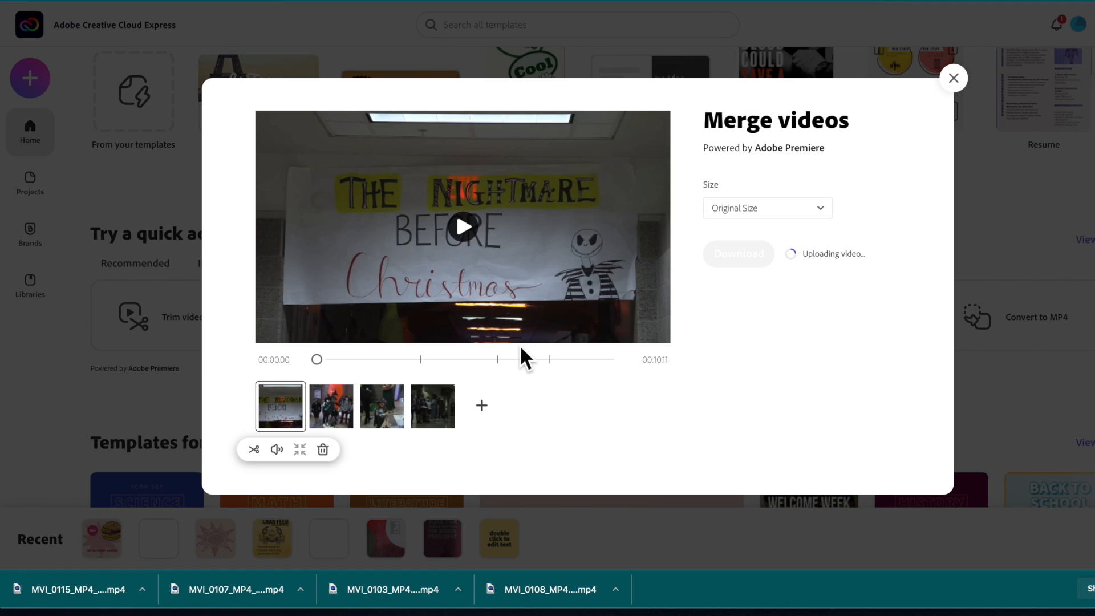
click(277, 450)
click(277, 450)
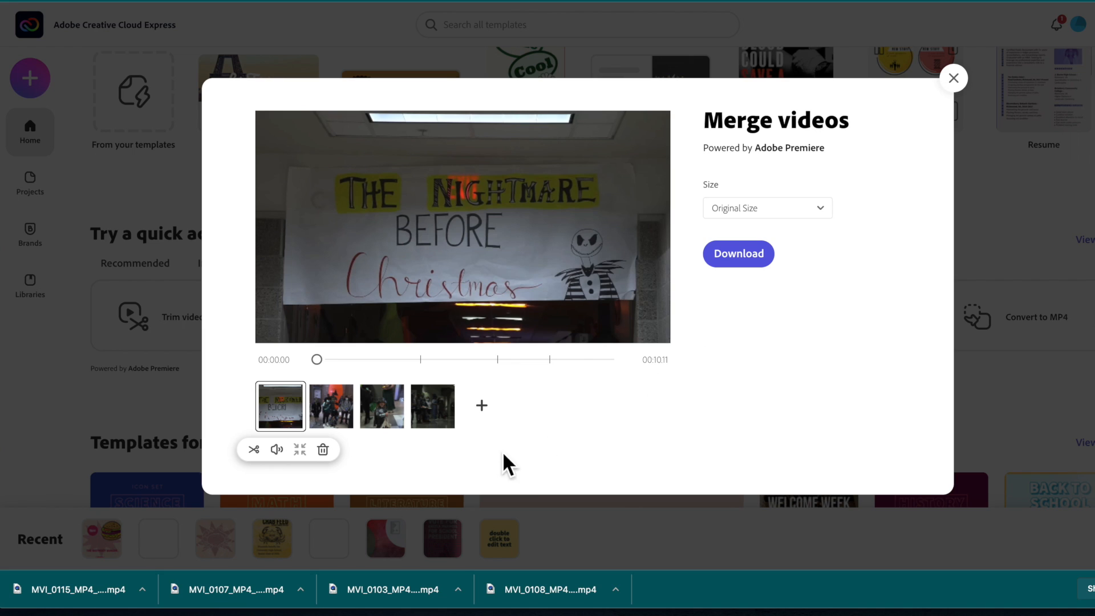
click(254, 450)
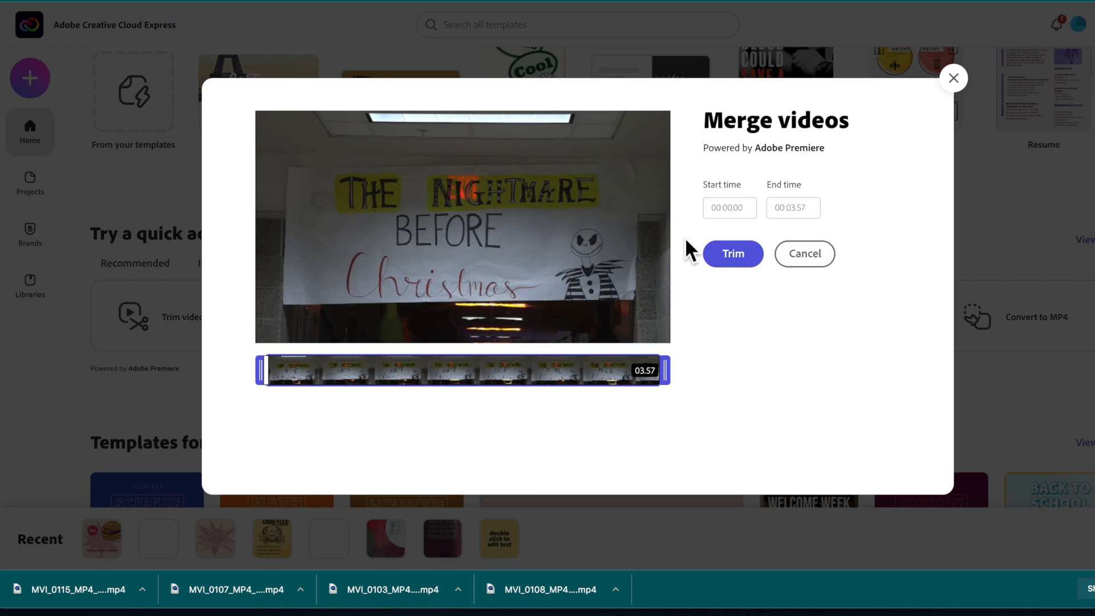
click(815, 256)
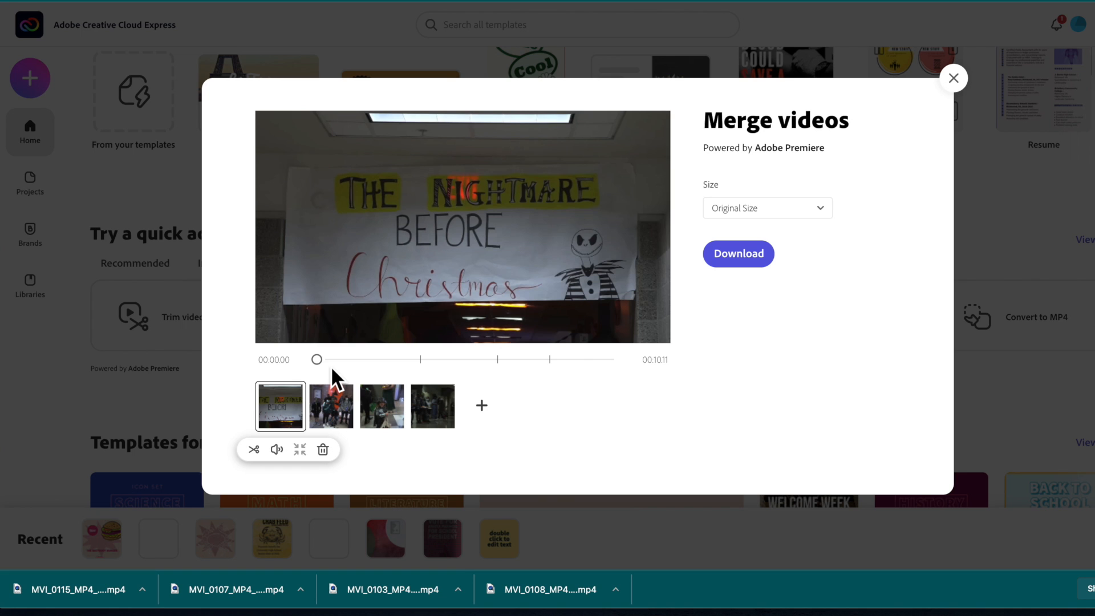
Step: Preview the four-clip sequence and mute its first two clips
key(space)
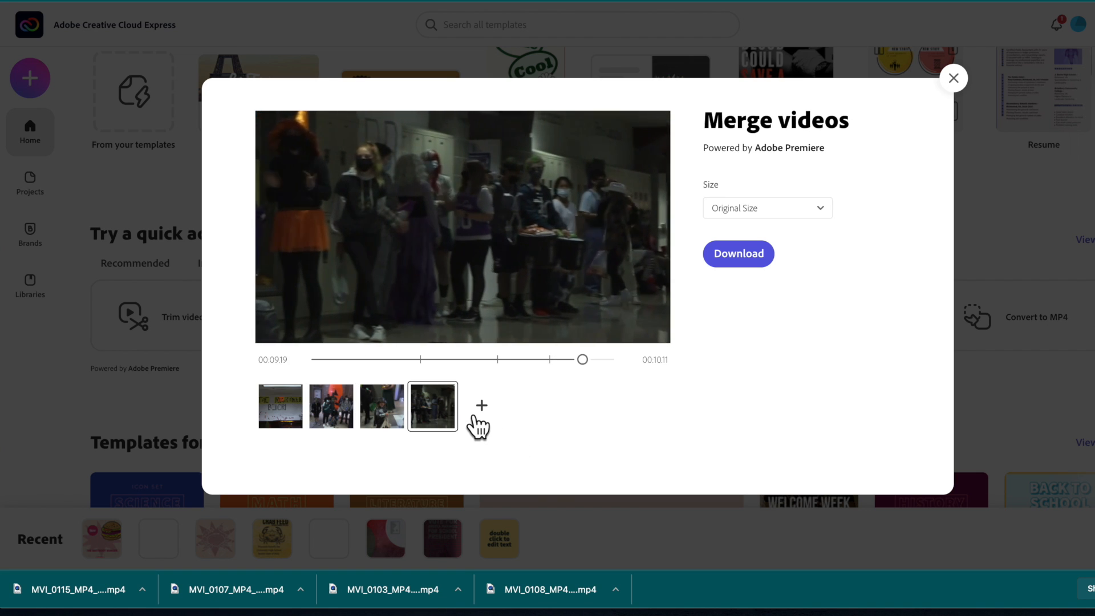
mouse_move(457, 422)
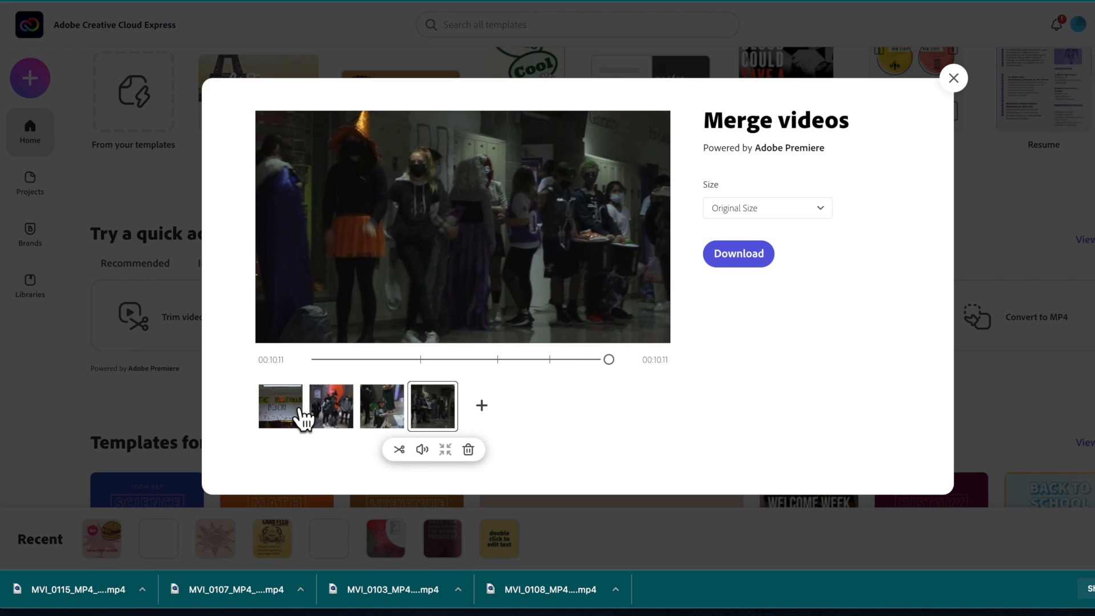
drag(298, 415, 273, 456)
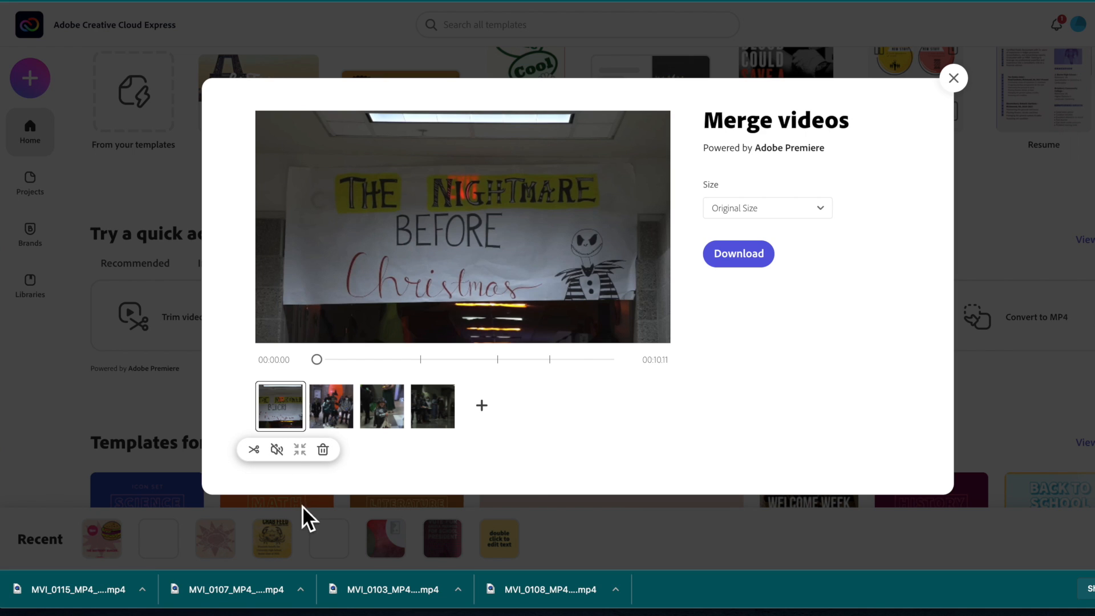
click(331, 406)
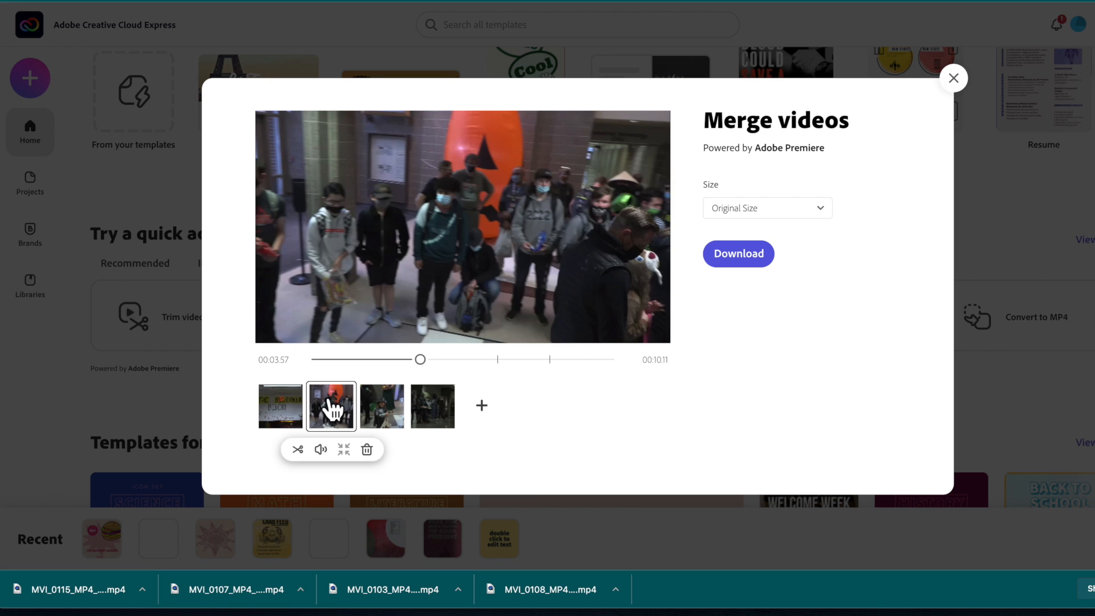
click(320, 450)
Step: Add MVI_0106.MP4 as the fifth clip of the merge
click(482, 406)
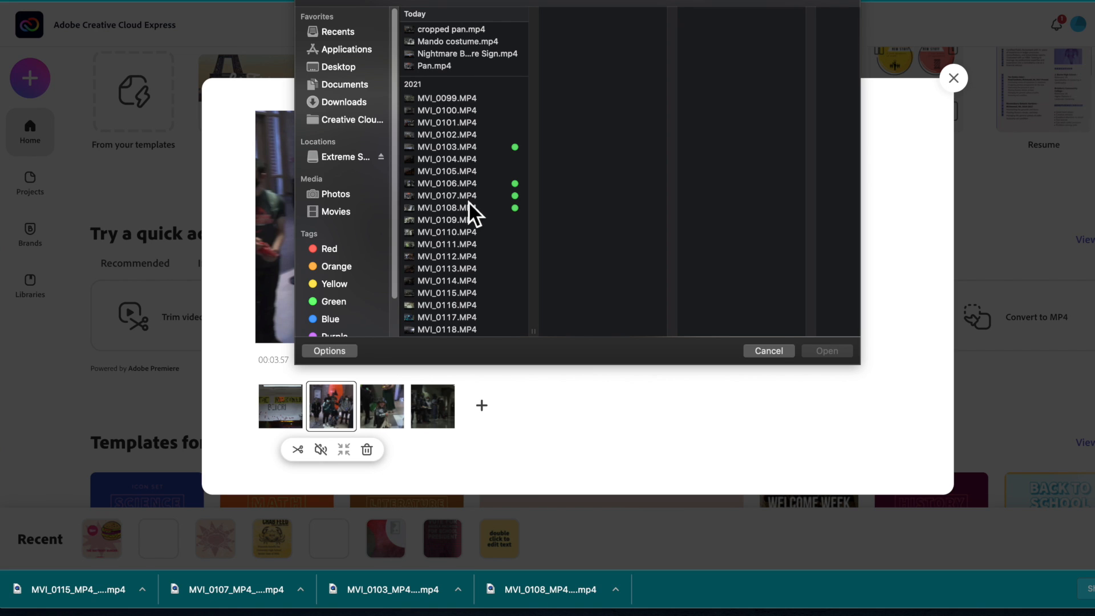
click(452, 185)
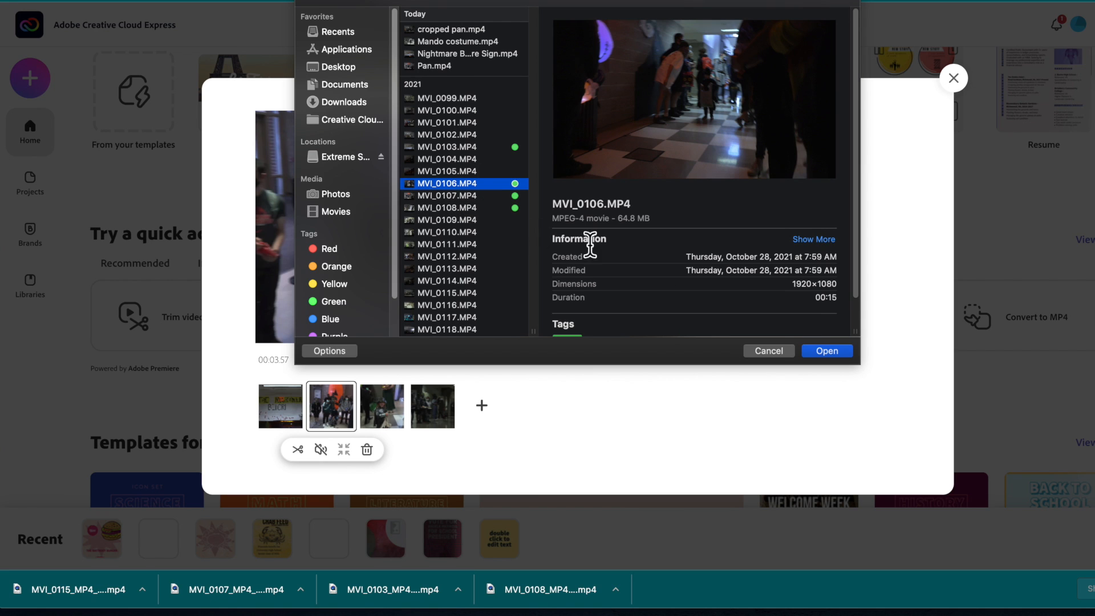
click(828, 351)
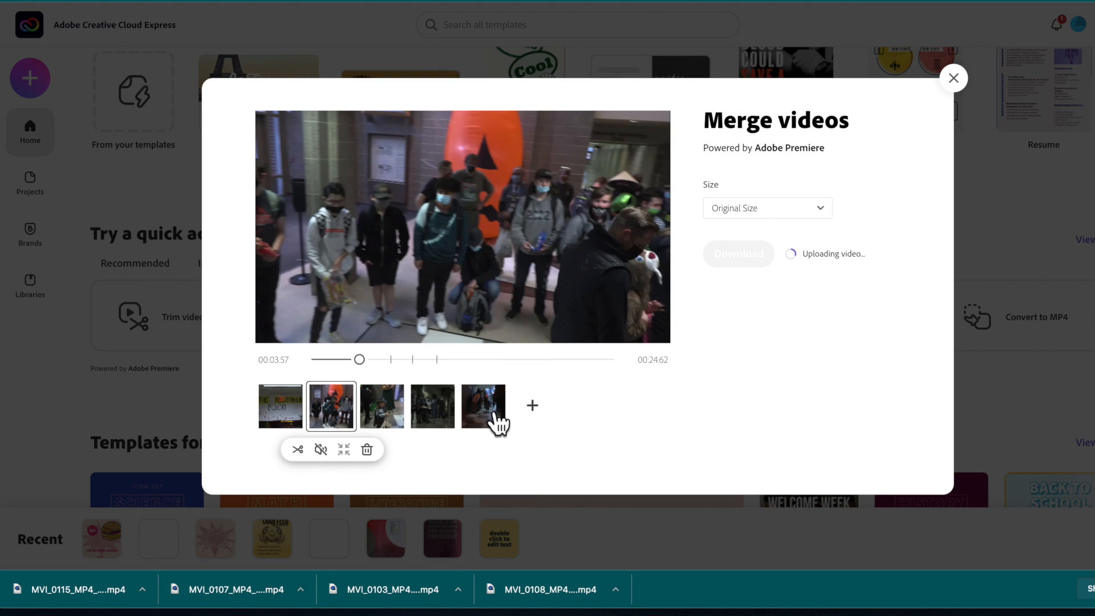
Step: Trim the MVI_0106 clip in the merge to start at 00:03.82 and end at 00:08.03
click(491, 418)
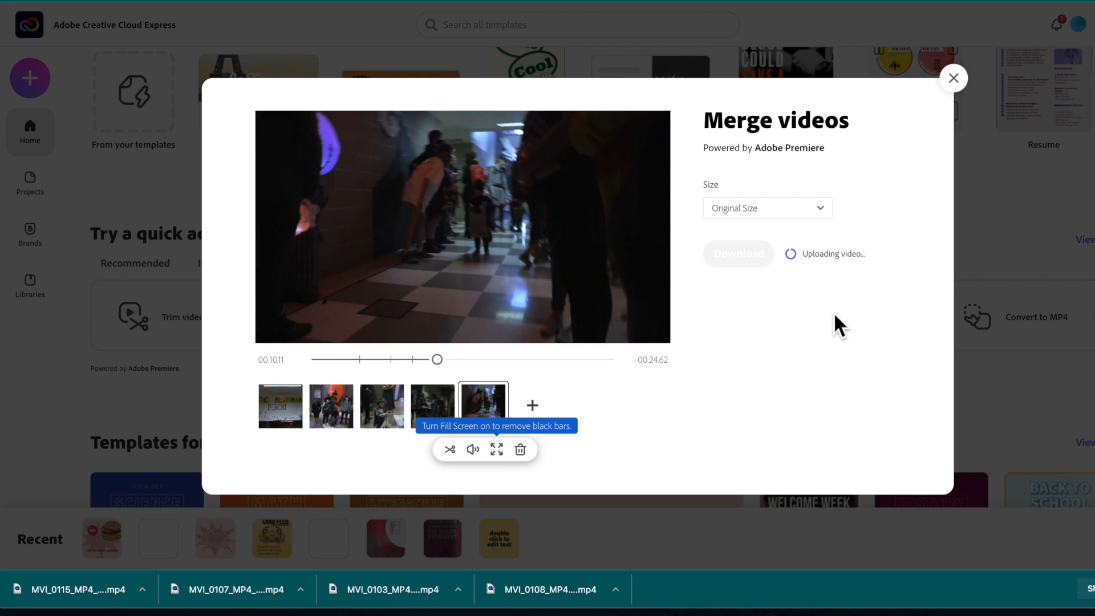
click(450, 450)
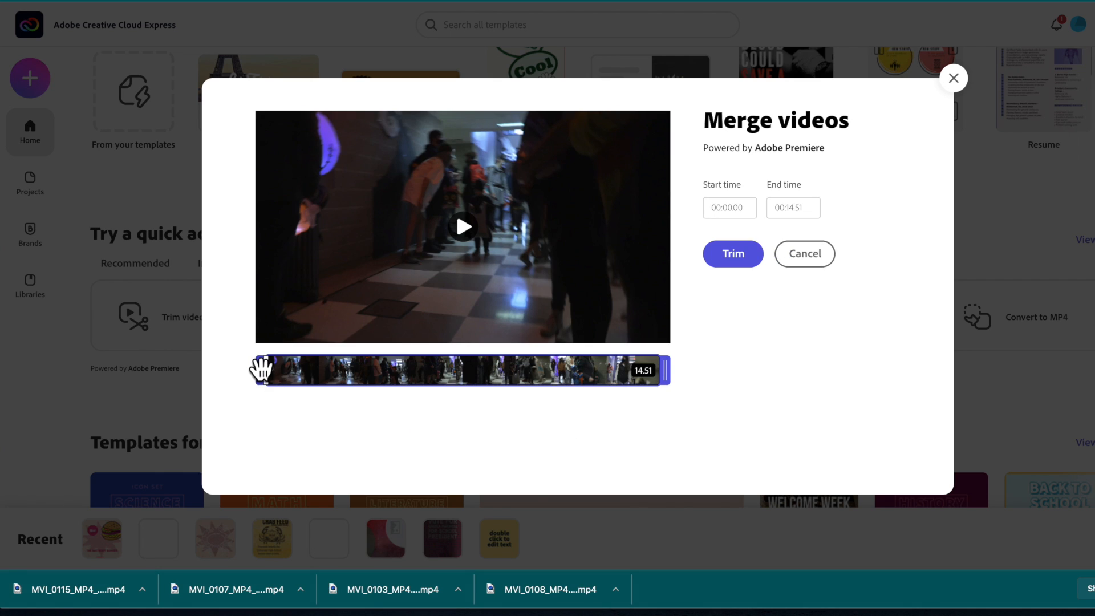
drag(260, 370, 399, 372)
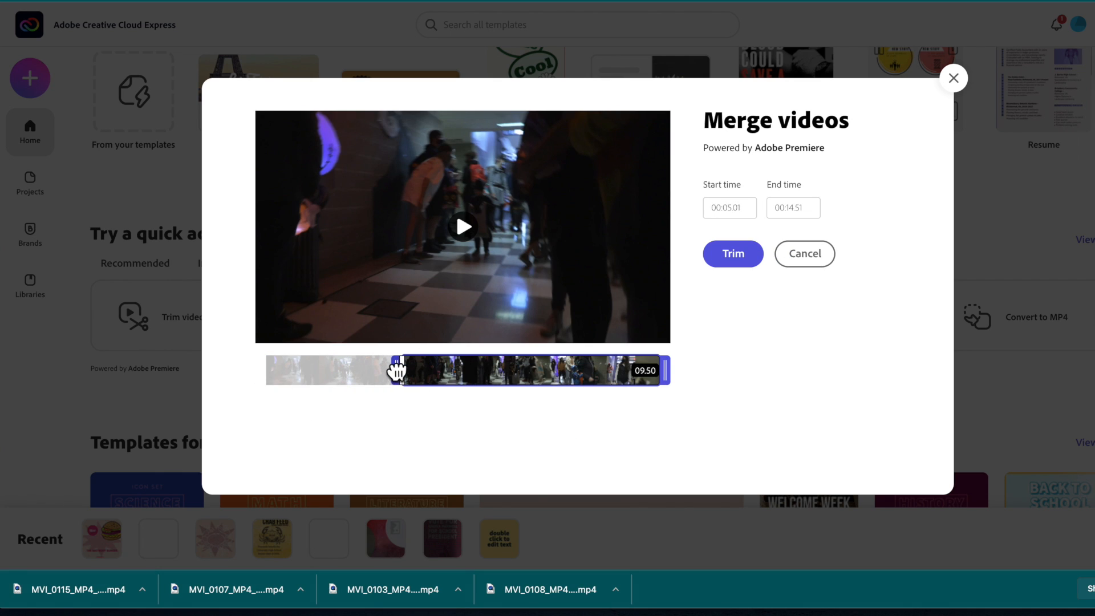
drag(664, 374, 625, 371)
drag(401, 368, 363, 370)
drag(609, 368, 489, 365)
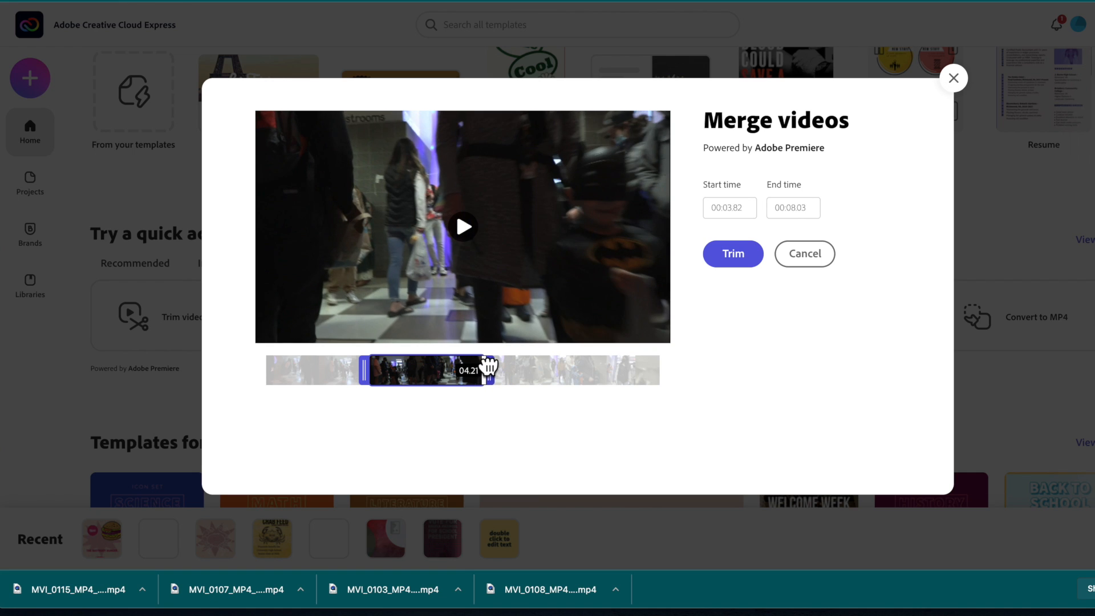
click(748, 260)
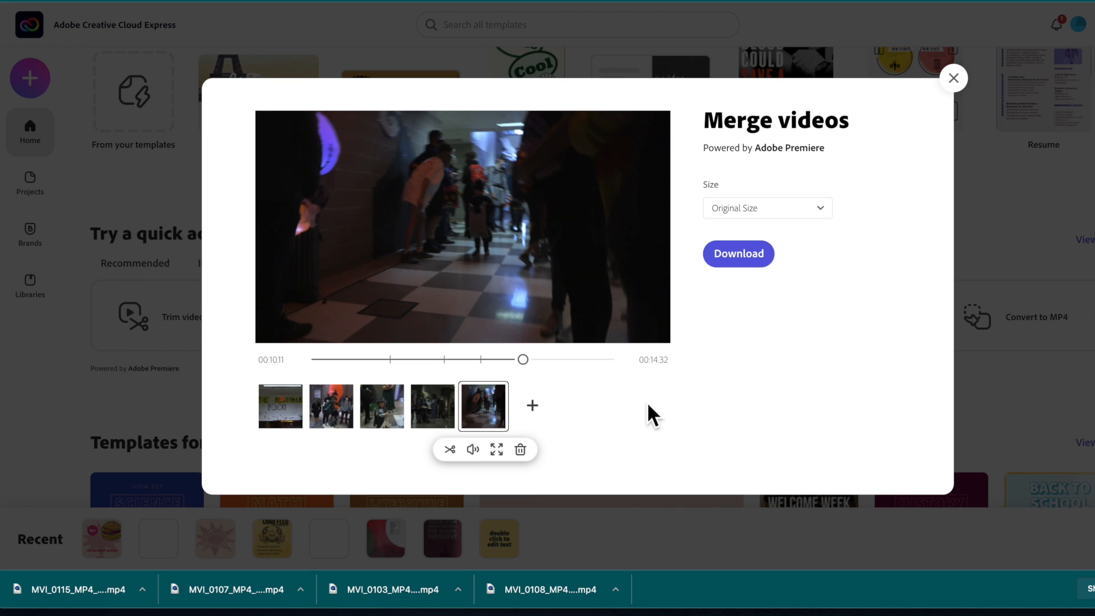
Step: Download the merged video at its original size, play the downloaded file to check it, and clear the file window out of the way
click(743, 263)
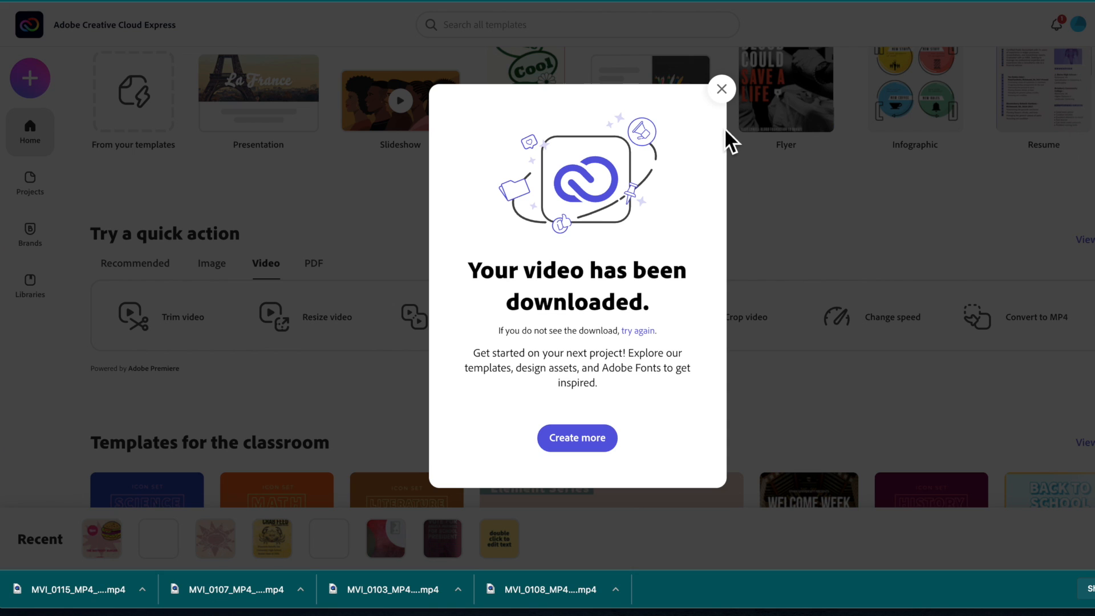
click(722, 90)
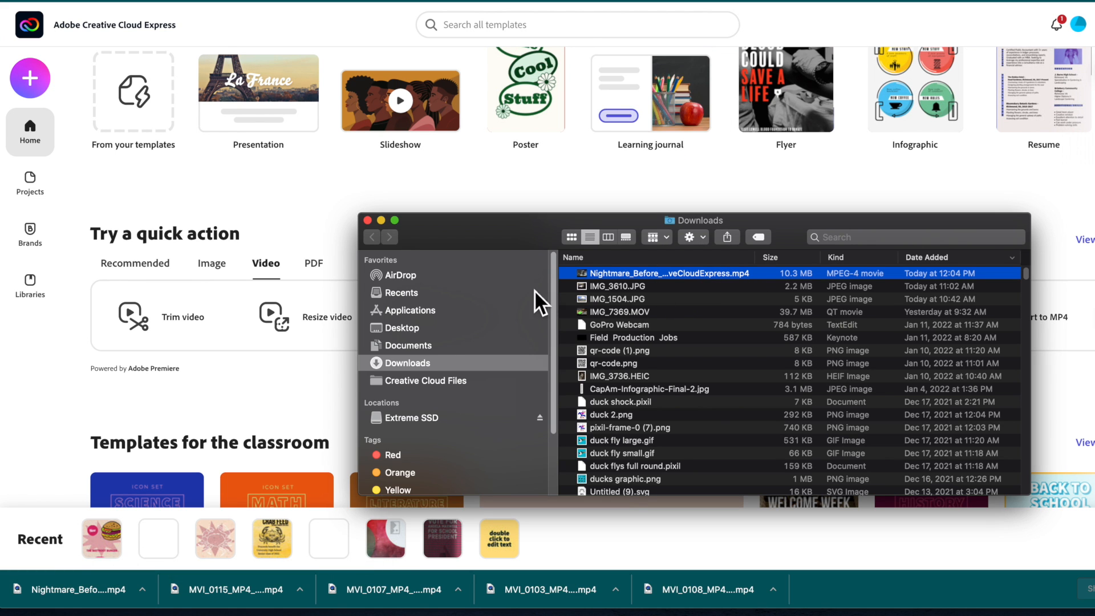
key(Return)
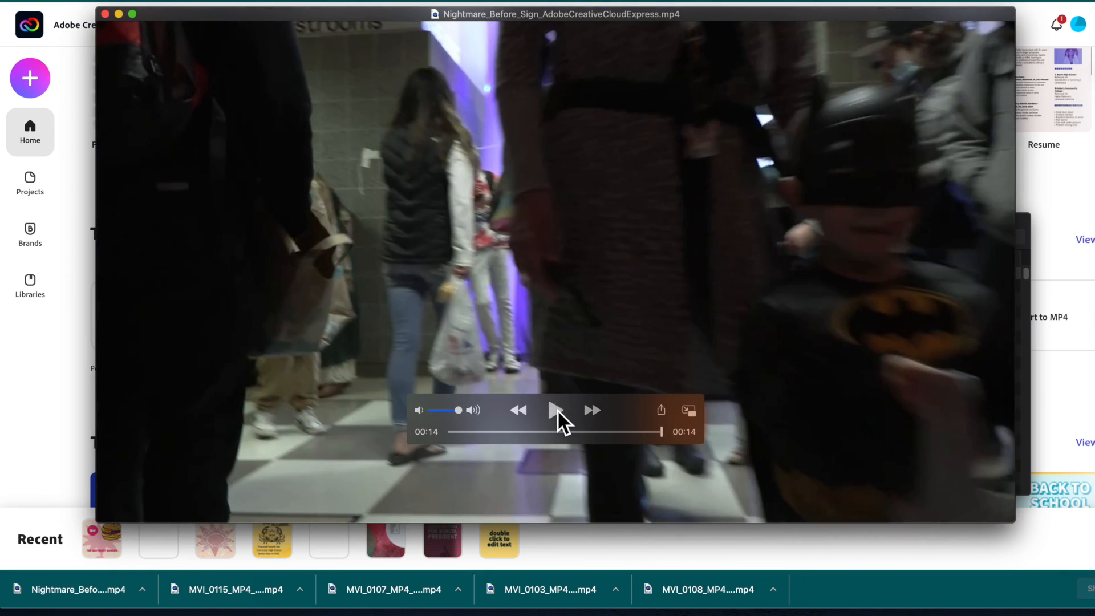
click(107, 16)
drag(474, 245, 1094, 136)
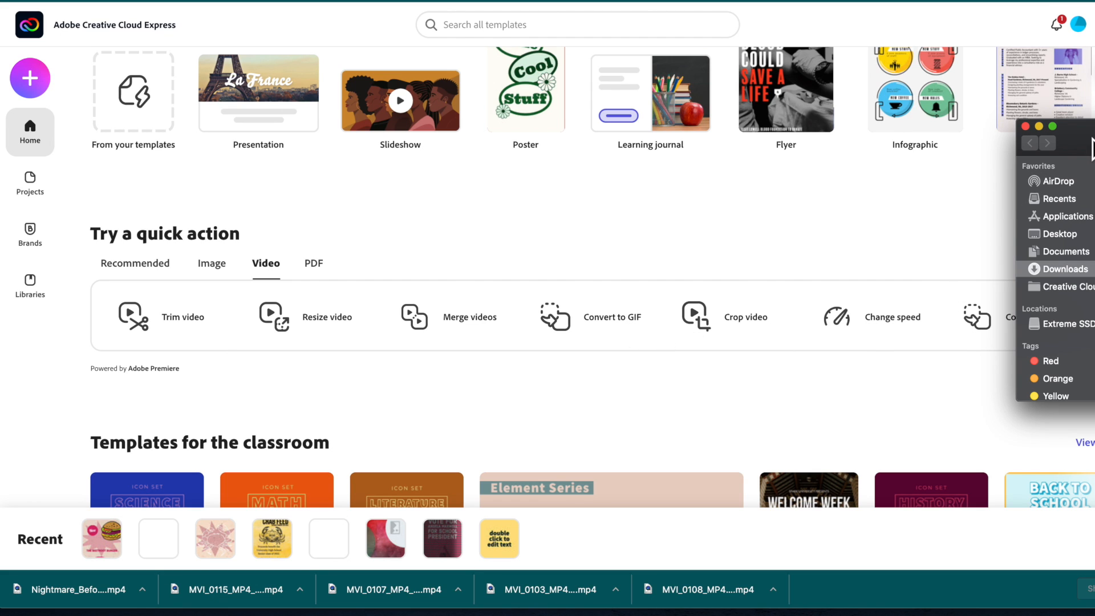
drag(1093, 146, 386, 0)
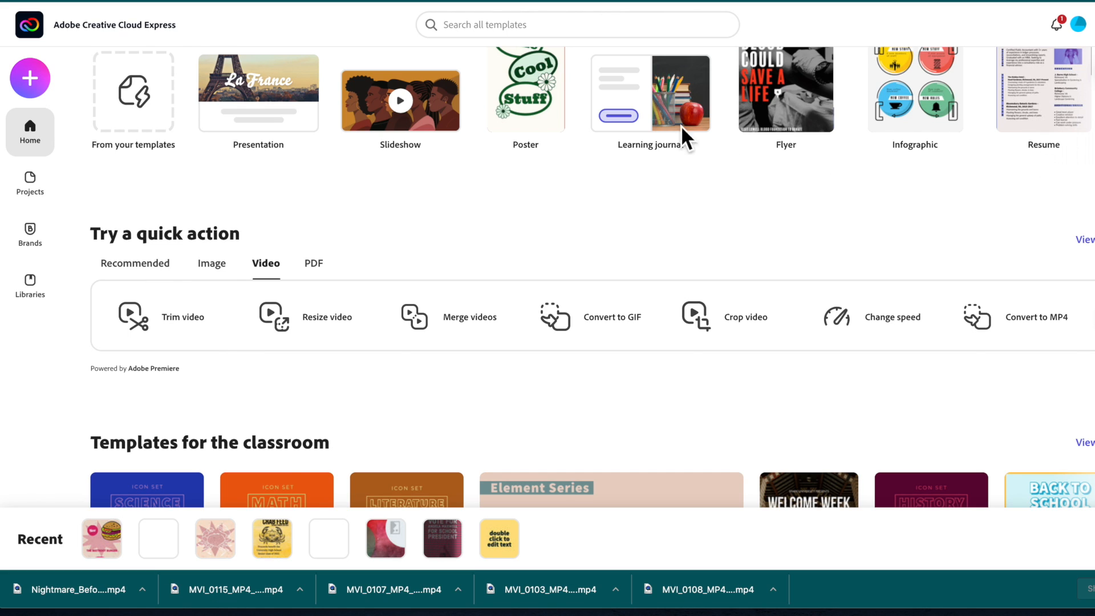
Step: Load MVI_0106.MP4 into the Convert to GIF quick action and trim it to a 4.11-second section from the clip's first half
click(603, 316)
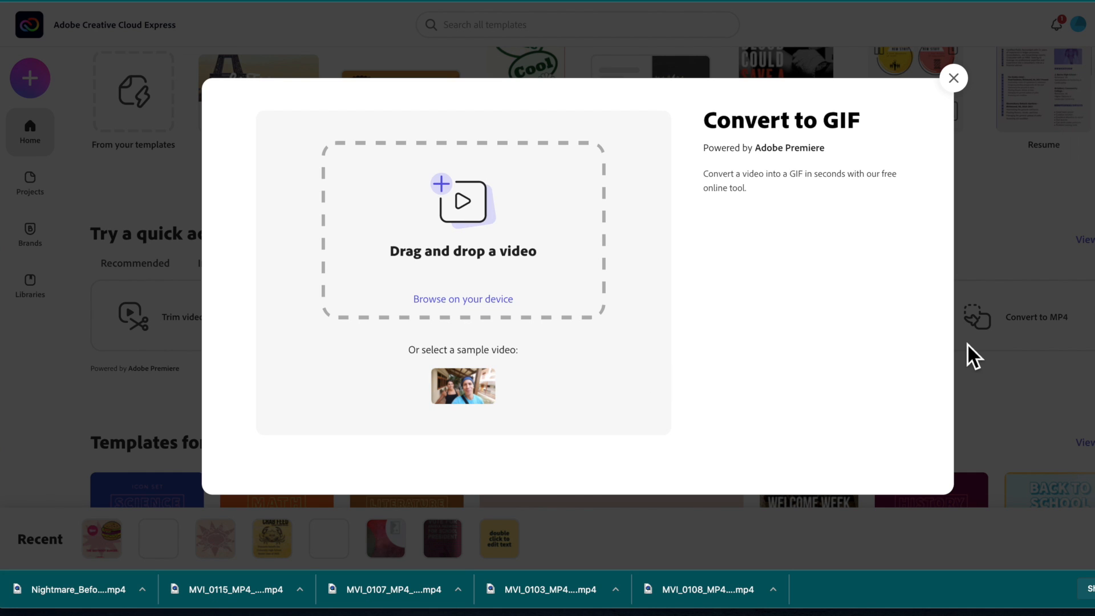
drag(1083, 228, 491, 275)
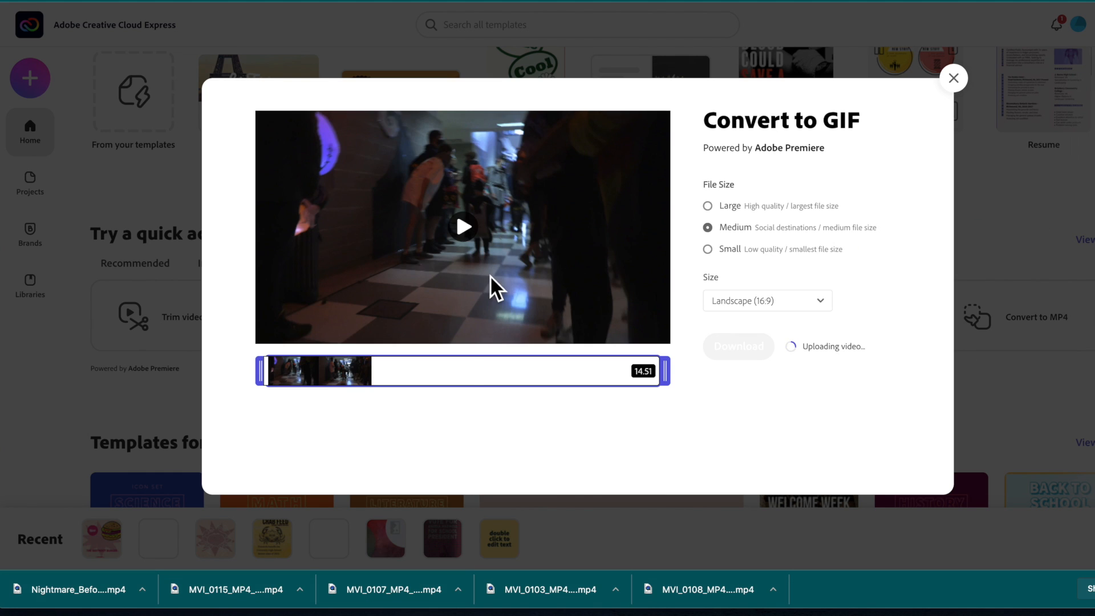
drag(258, 371, 340, 372)
drag(666, 371, 449, 376)
drag(332, 375, 327, 373)
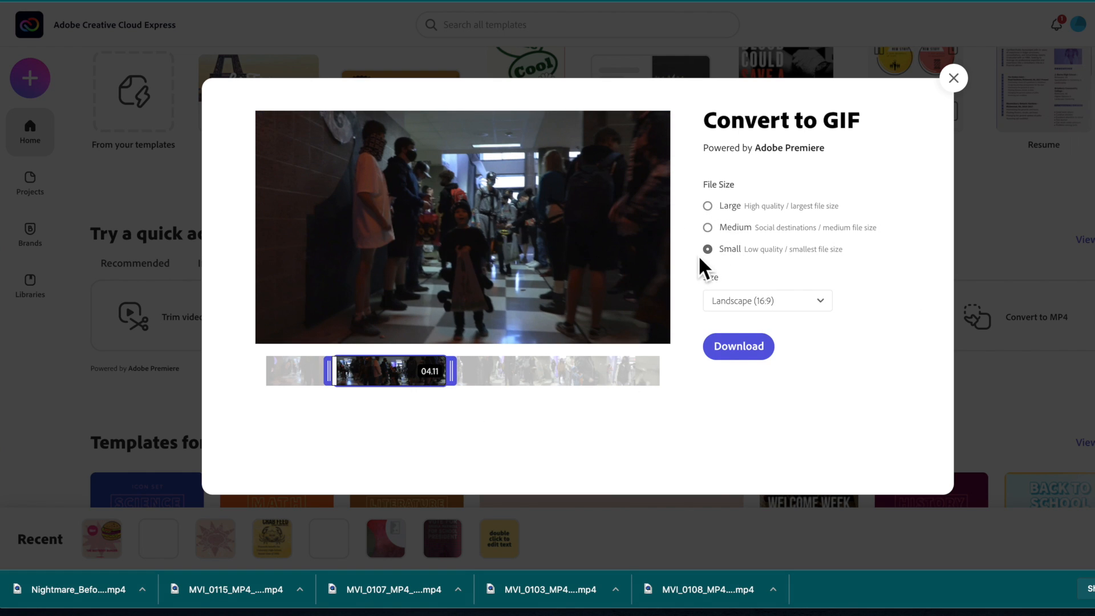
Step: Give the small-file-size GIF the Square (1:1) format with Fill screen on, and download it
click(759, 307)
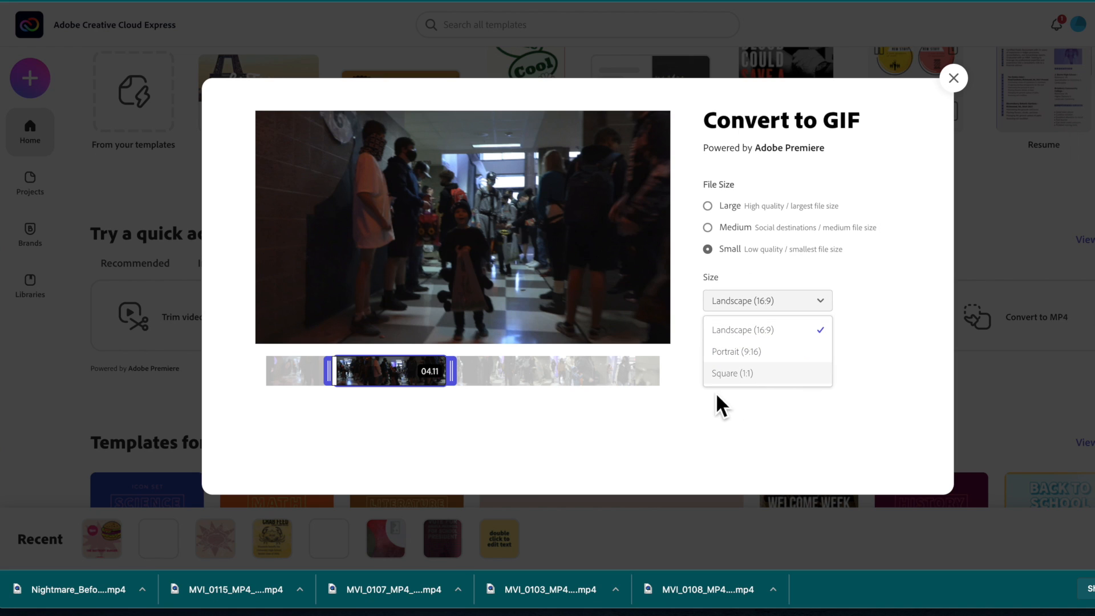
click(727, 375)
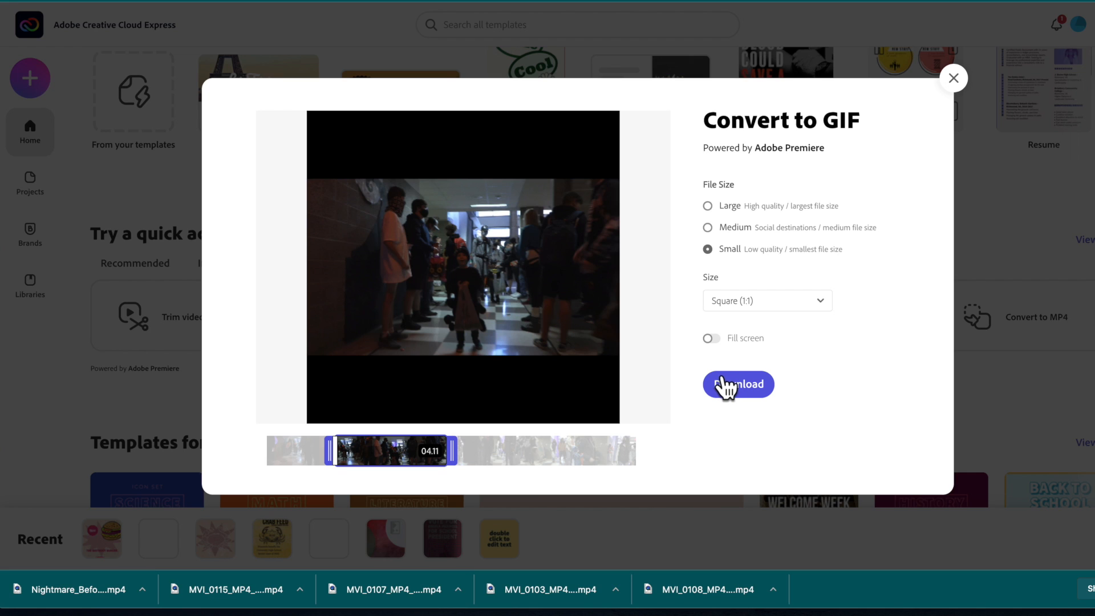
click(714, 339)
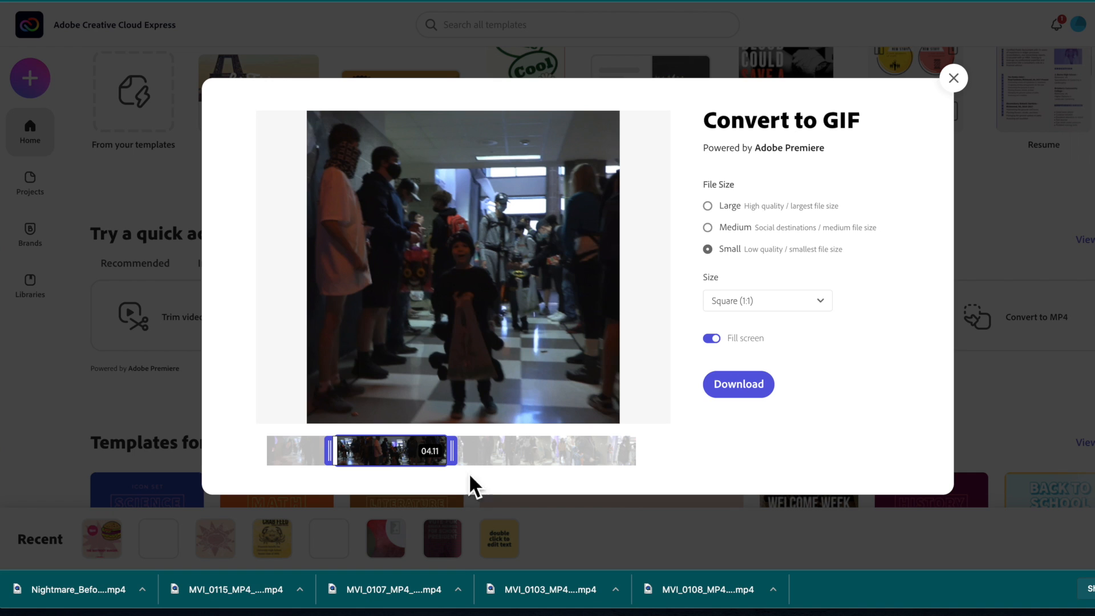
click(736, 390)
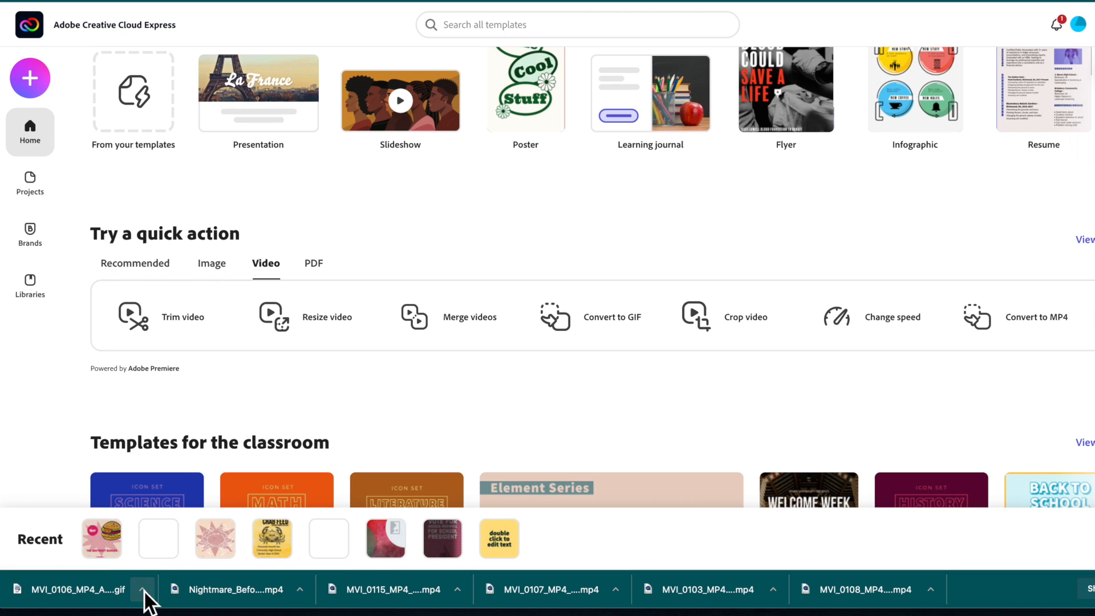
Step: Reveal the downloaded MVI_0106 GIF in the Downloads folder and rename it HallWalk.gif
click(142, 588)
click(183, 615)
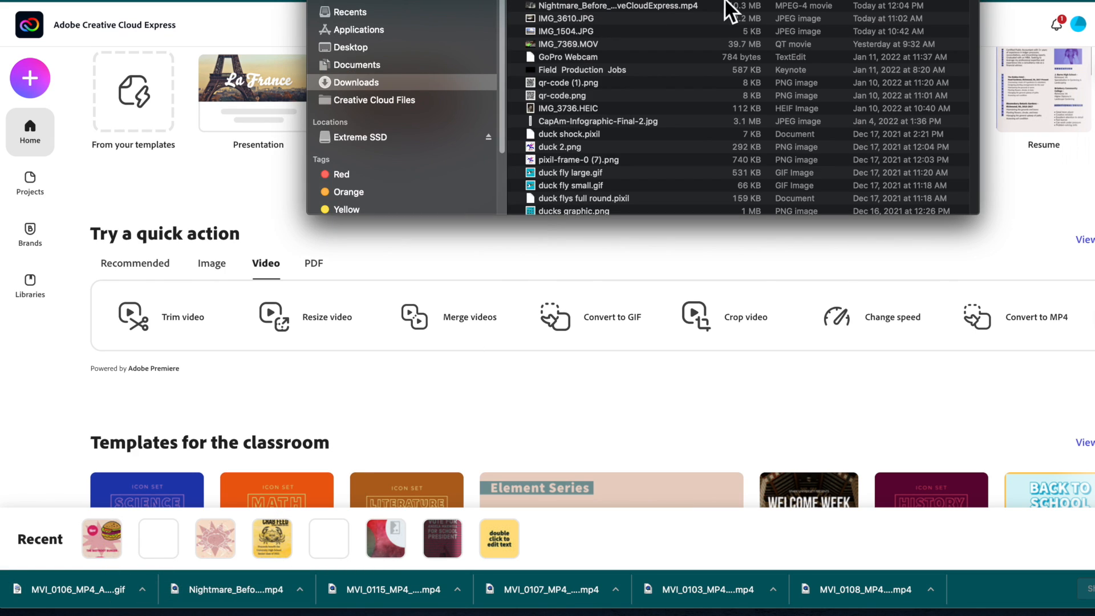
drag(740, 0, 731, 36)
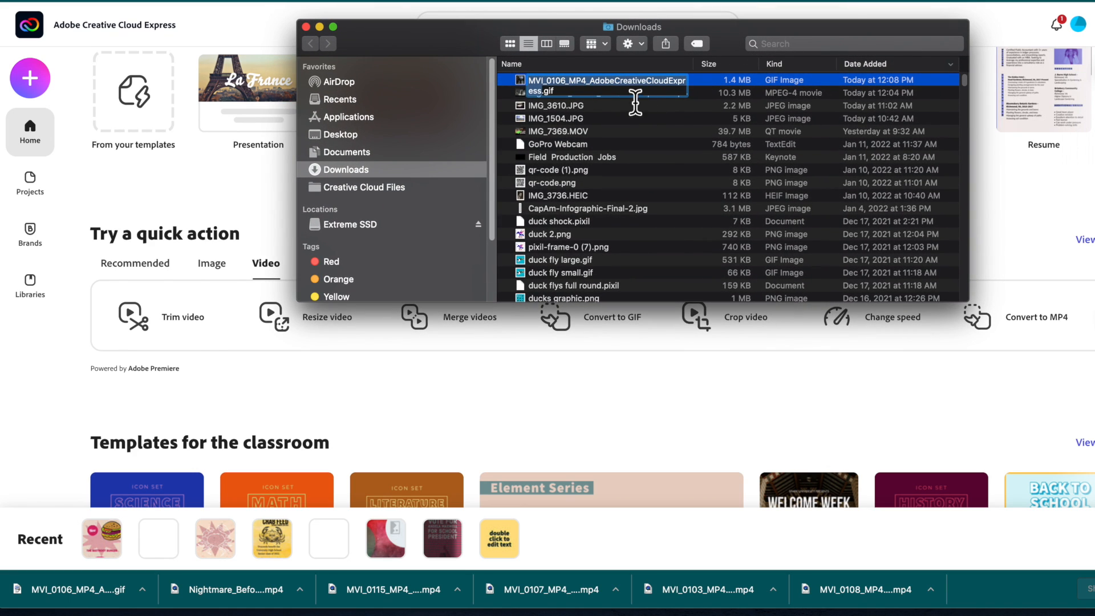
click(643, 85)
drag(543, 95, 508, 76)
key(BackSpace)
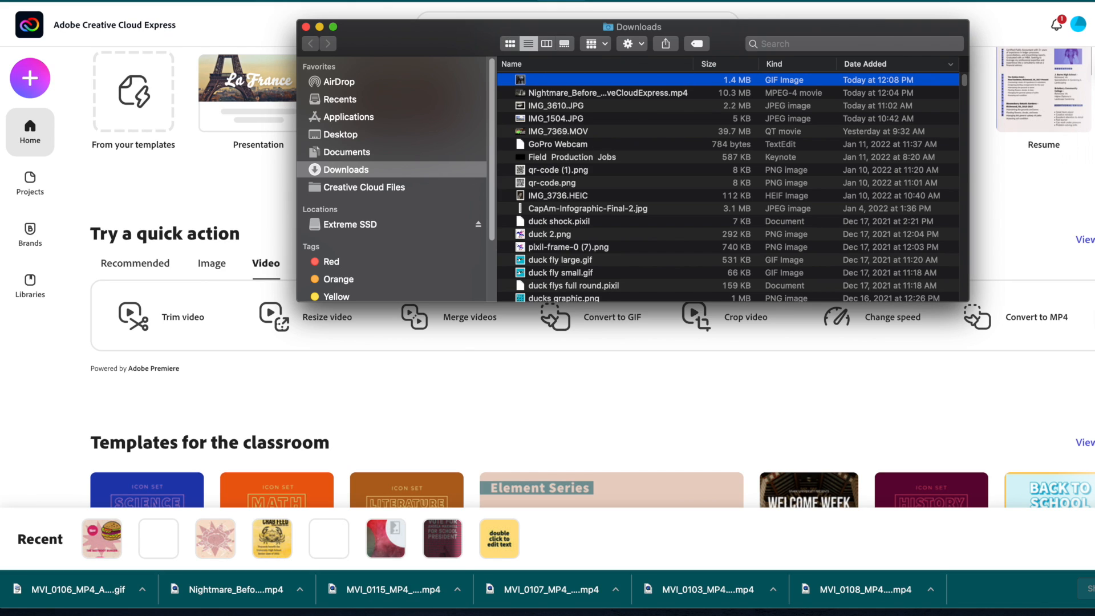
Step: Open HallWalk.gif in Safari to view the animation
right_click(543, 82)
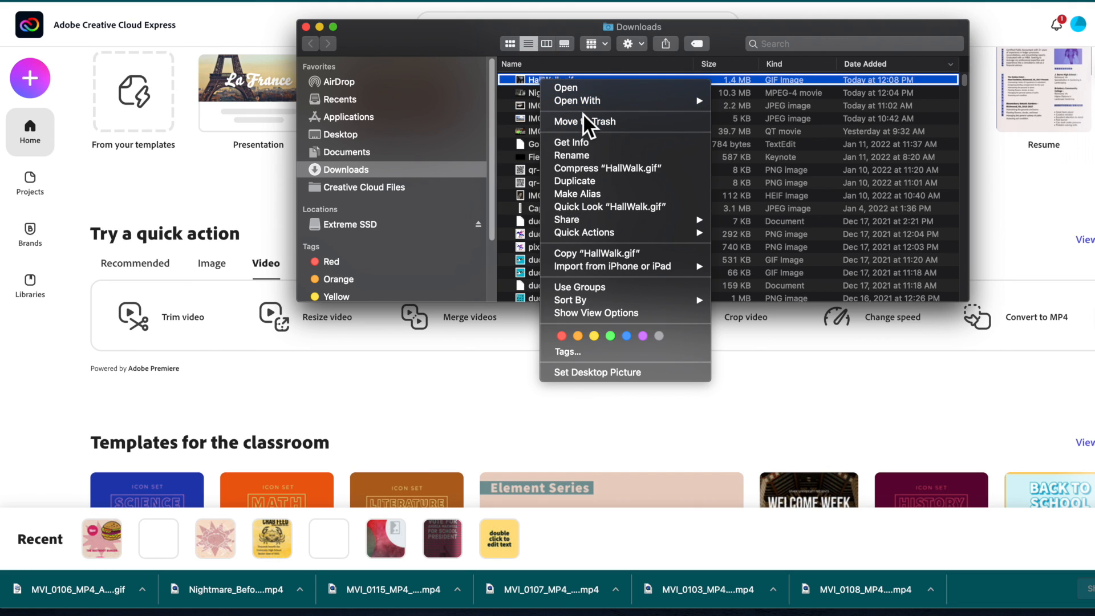
mouse_move(585, 106)
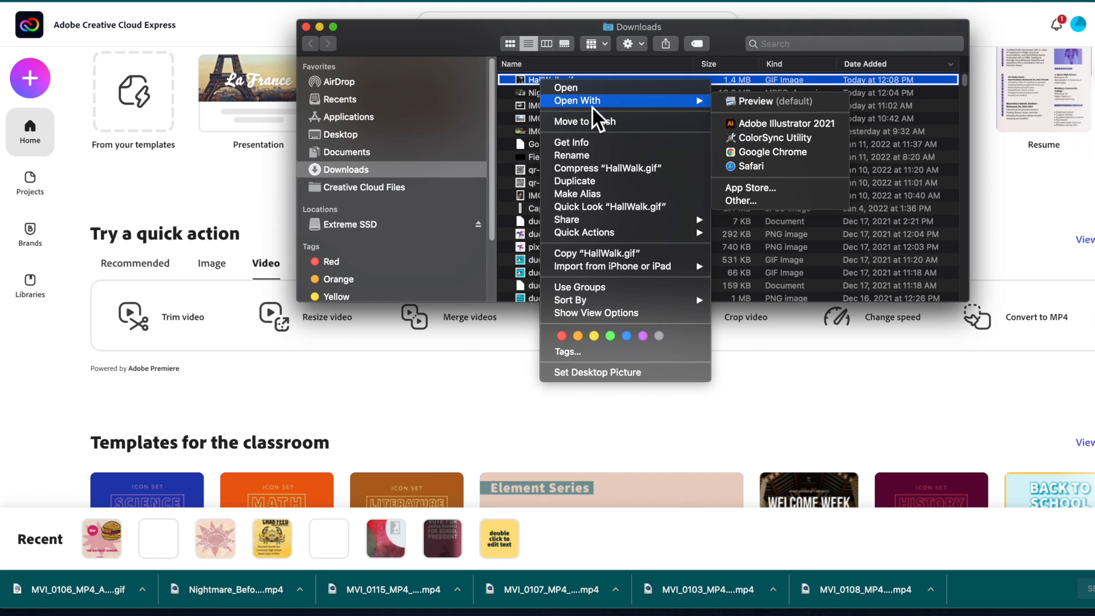
click(751, 166)
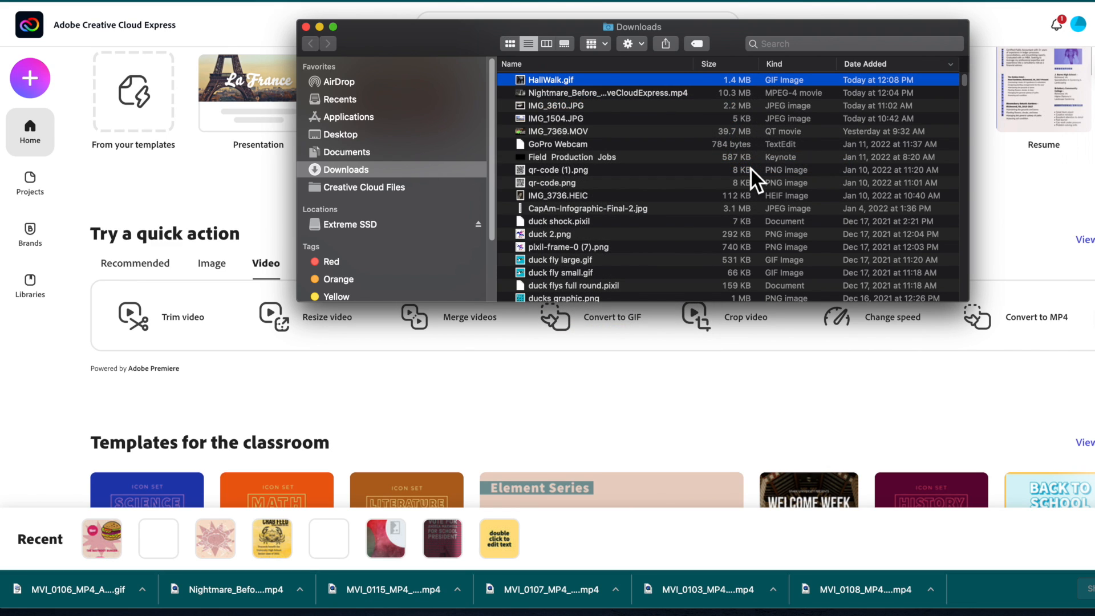